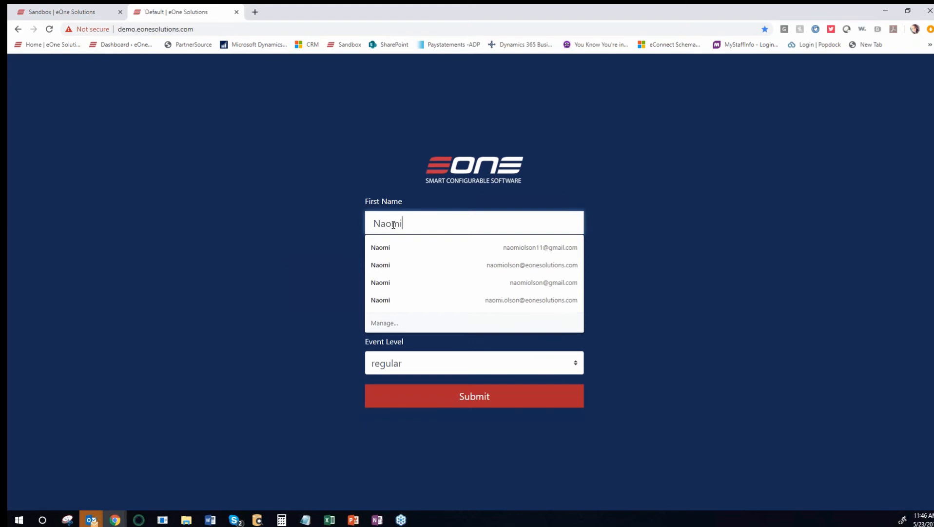
Step: Enter the attendee's last name, submit the regular-level registration, and return to the Sandbox tab
{"action": "type", "text": "Olsoni"}
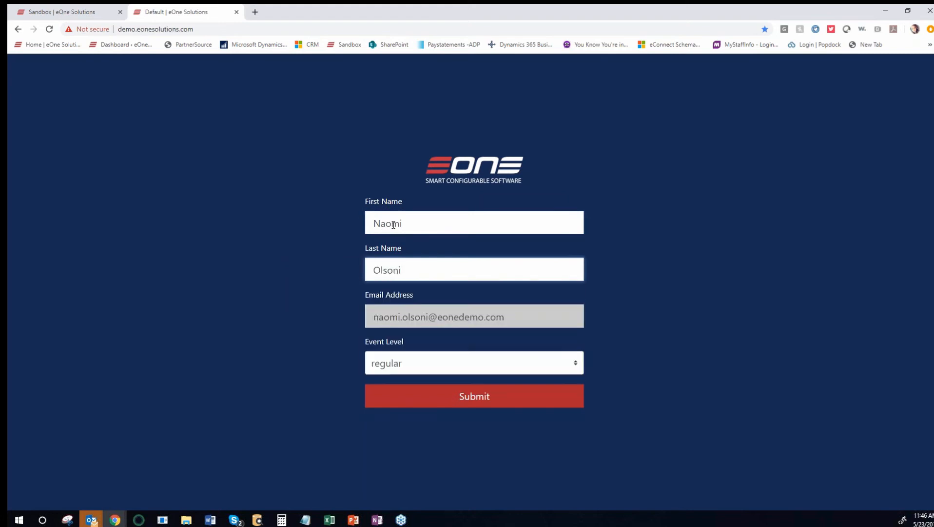
{"action": "key", "text": "BackSpace"}
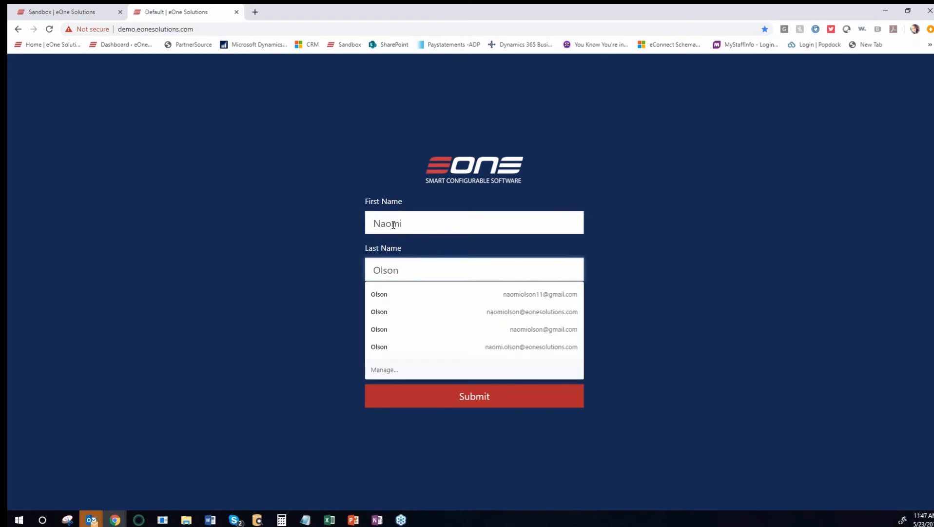
{"action": "key", "text": "Tab"}
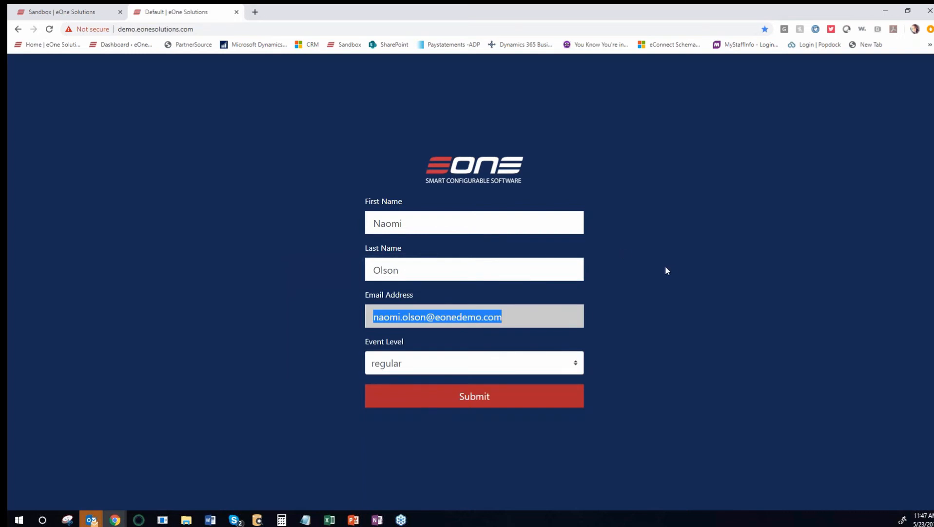
{"action": "left_click", "coordinate": [464, 403]}
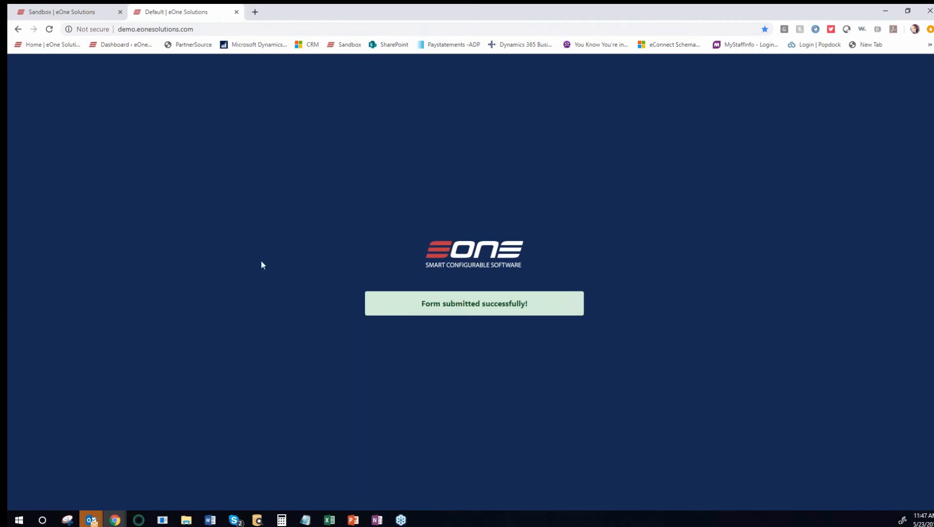
{"action": "left_click", "coordinate": [78, 13]}
Step: Show the remote GP session full screen, with the browser also in full-screen mode
{"action": "left_click", "coordinate": [790, 59]}
{"action": "left_click", "coordinate": [802, 71]}
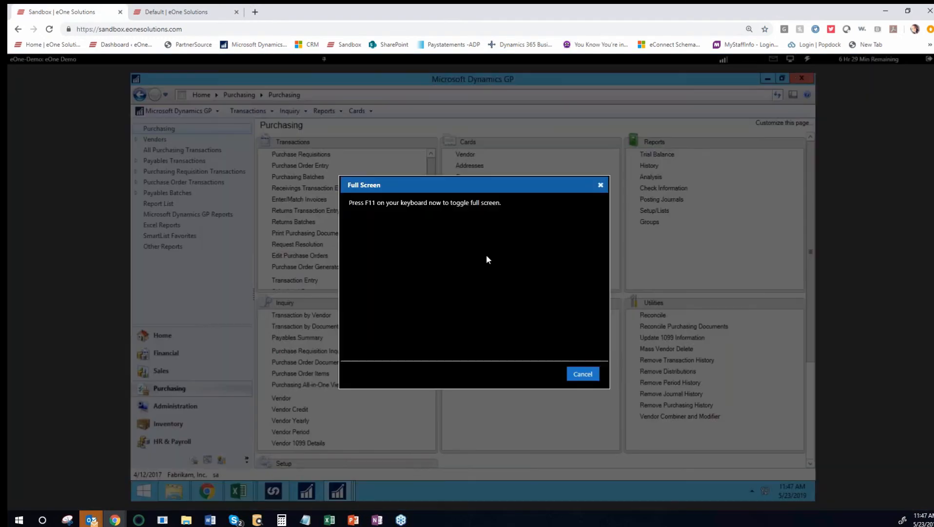
{"action": "key", "text": "F11"}
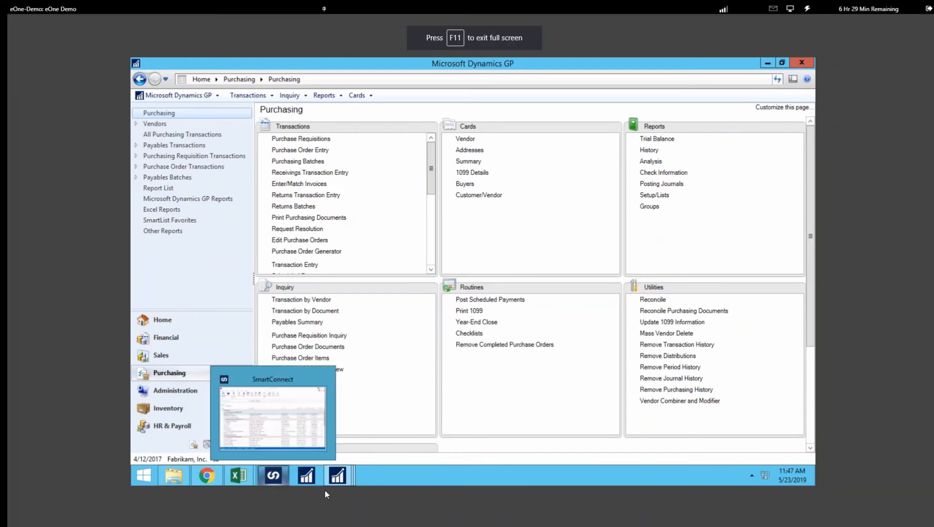
Step: Close the Sales Transaction Inquiry Zoom, SmartView Sales Line Items and SmartView Vendors windows
{"action": "mouse_move", "coordinate": [339, 475]}
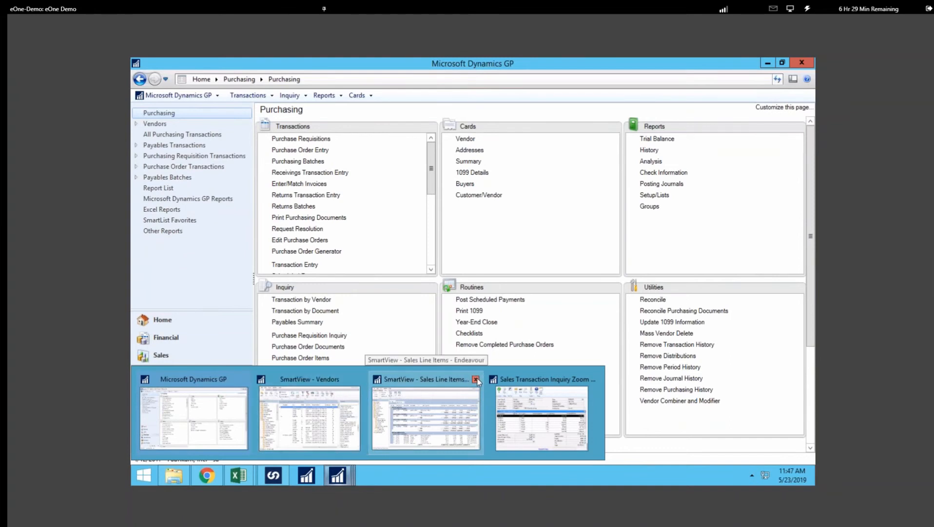
{"action": "left_click", "coordinate": [591, 380]}
{"action": "left_click", "coordinate": [507, 379]}
{"action": "left_click", "coordinate": [450, 379]}
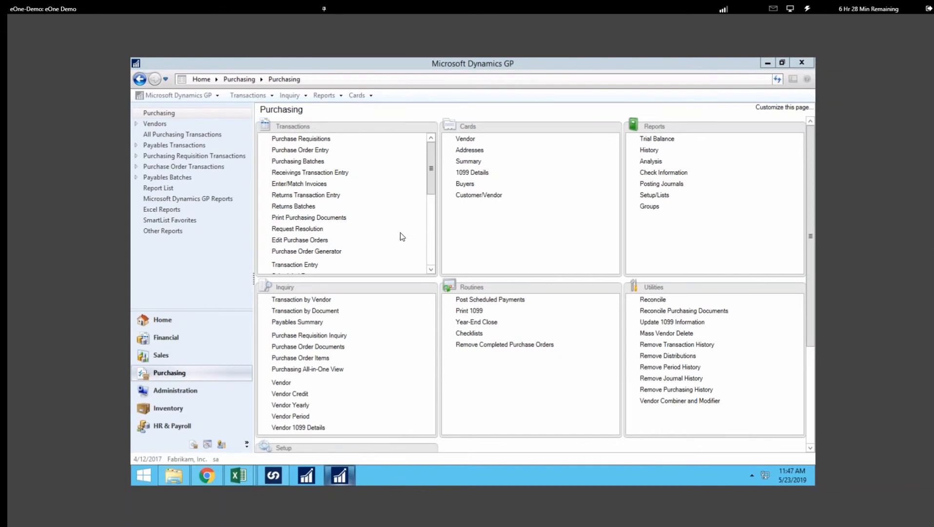
{"action": "left_click", "coordinate": [214, 95]}
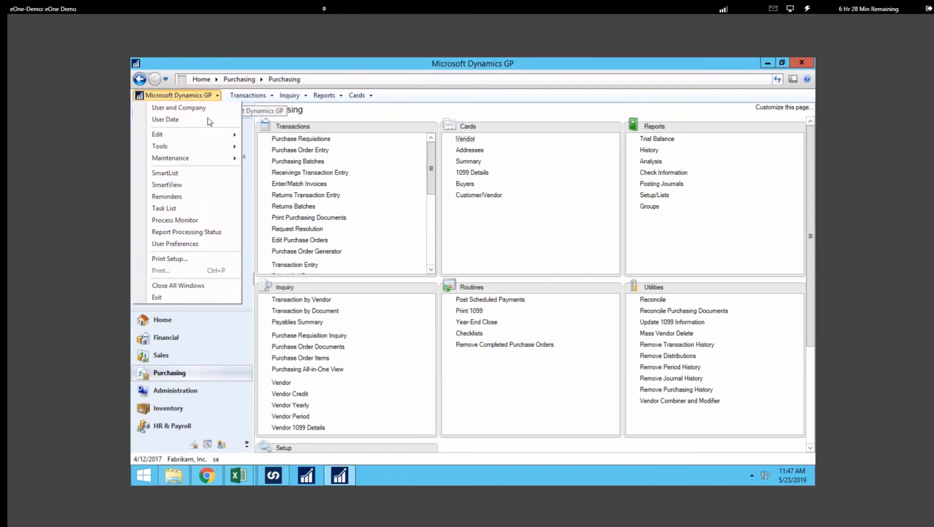
Step: Open SmartView's Sales Transactions > Today's Orders list and refresh it to show the $100.00 invoice
{"action": "left_click", "coordinate": [182, 188]}
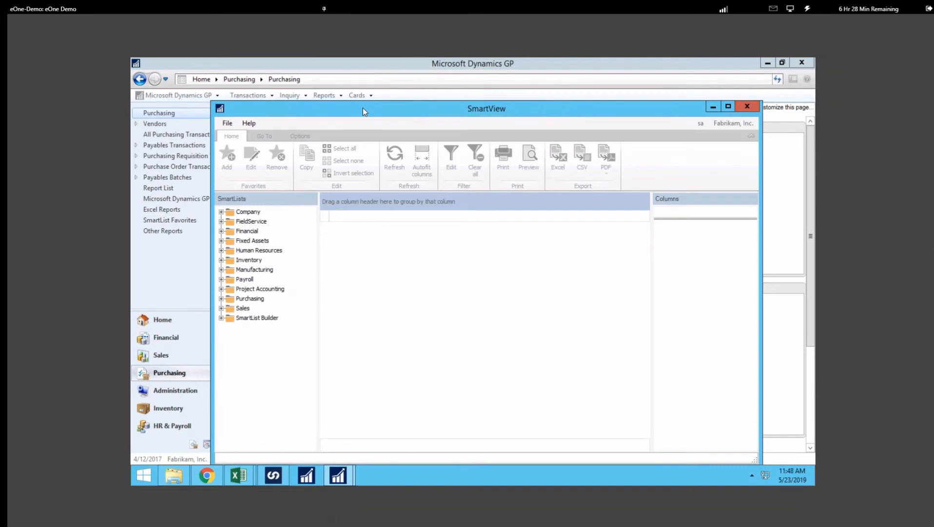
{"action": "left_click", "coordinate": [221, 308]}
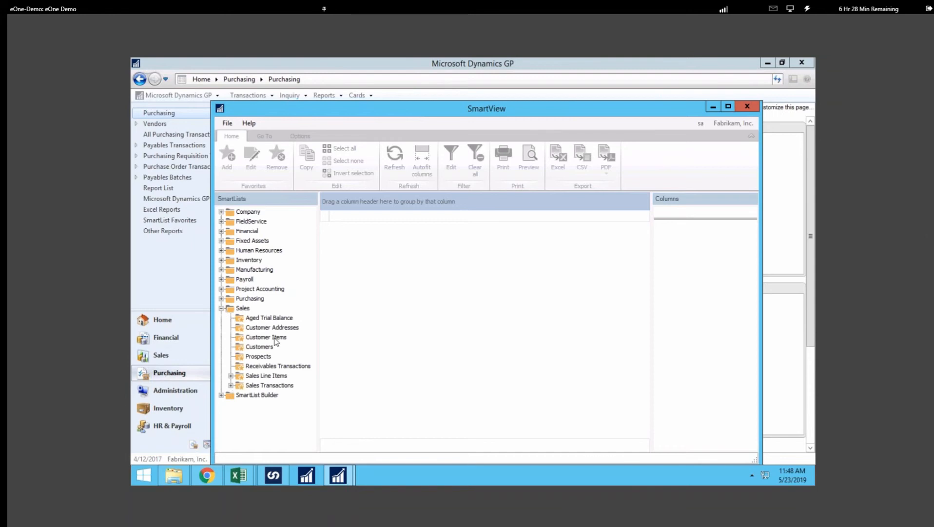
{"action": "left_click", "coordinate": [231, 375]}
{"action": "left_click", "coordinate": [231, 394]}
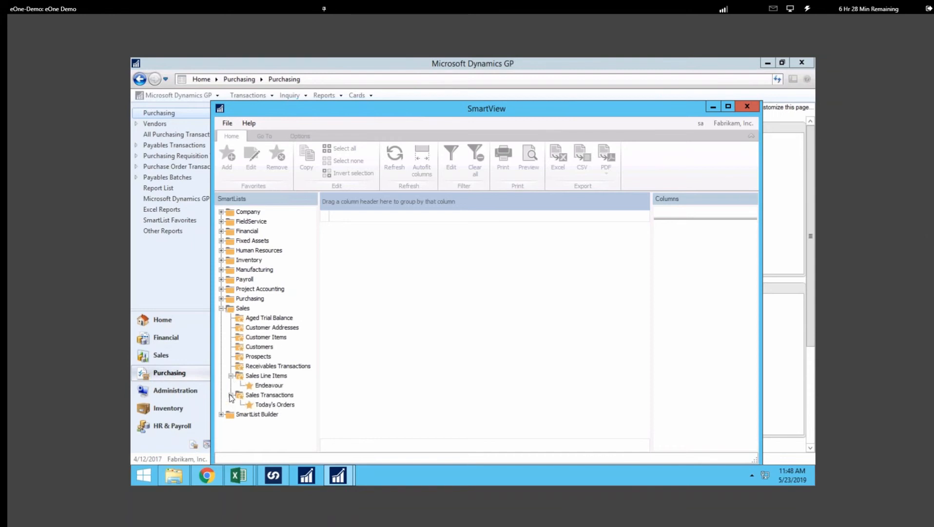
{"action": "left_click", "coordinate": [274, 405]}
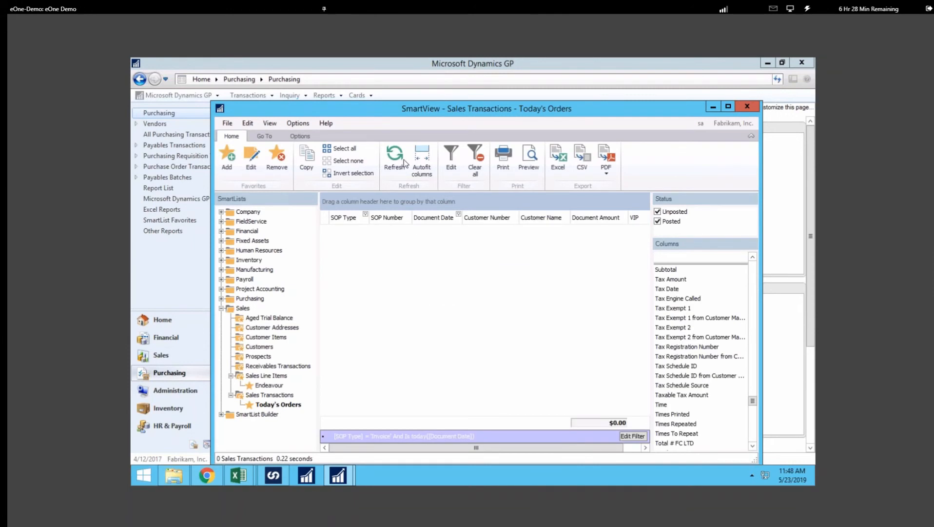
{"action": "left_click", "coordinate": [395, 159]}
{"action": "left_click_drag", "start_coordinate": [356, 109], "coordinate": [352, 95]}
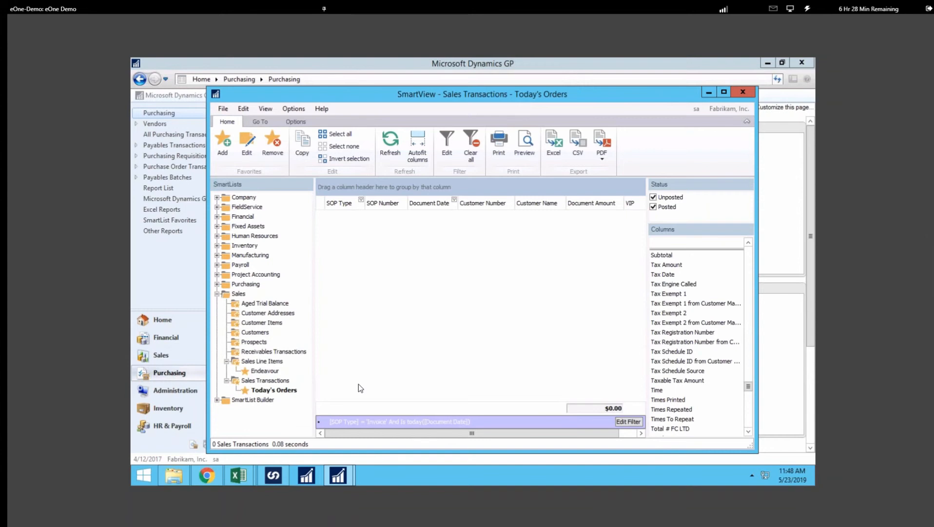
{"action": "left_click", "coordinate": [390, 150]}
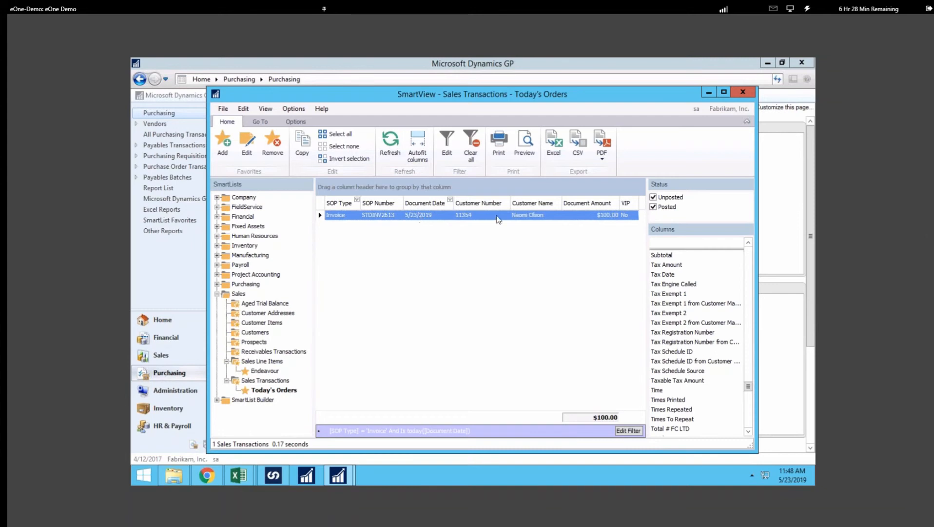
Step: From the new invoice, open its customer record and enter city Fargo and state ND
{"action": "double_click", "coordinate": [385, 218]}
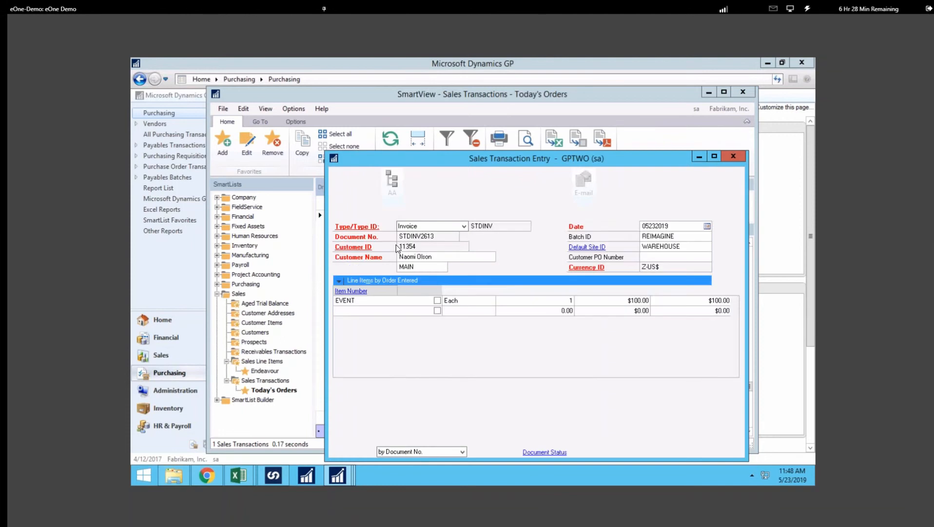
{"action": "left_click", "coordinate": [362, 247]}
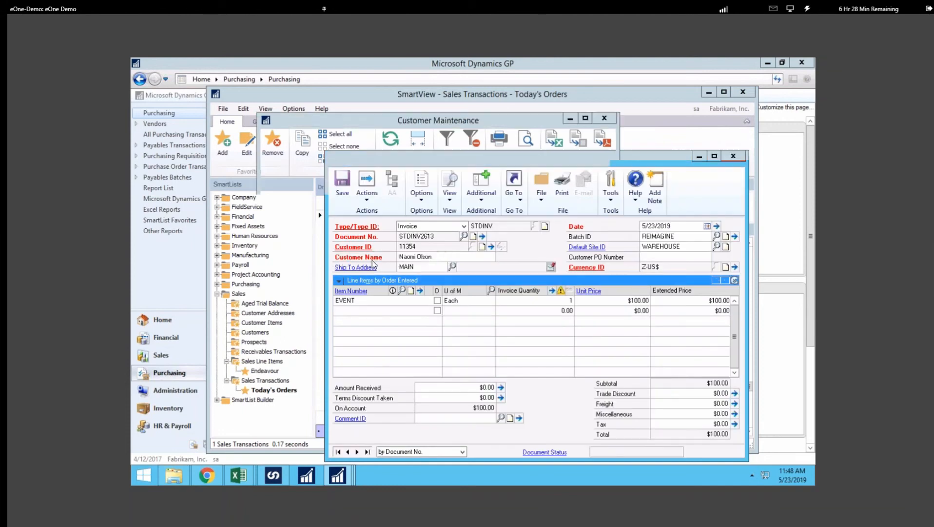
{"action": "left_click", "coordinate": [350, 289]}
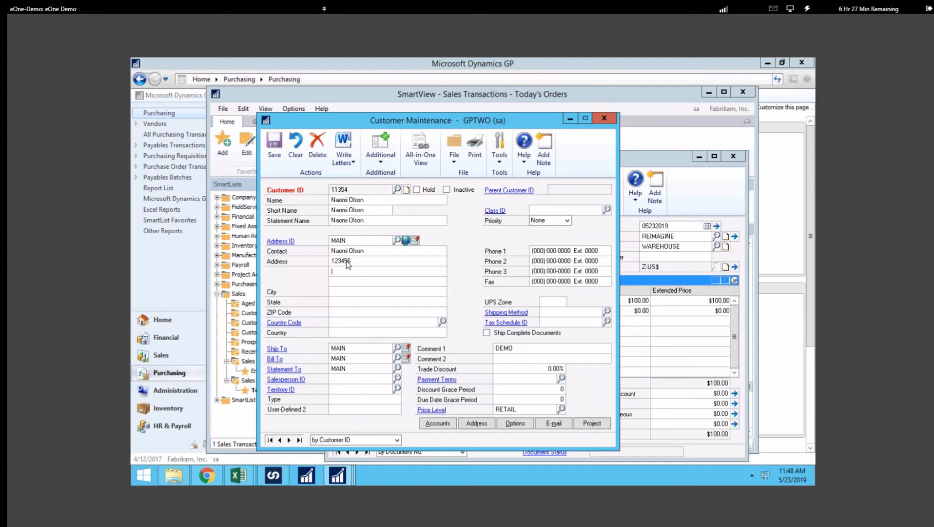
{"action": "type", "text": "Fargo"}
{"action": "key", "text": "Tab"}
{"action": "type", "text": "ND"}
Step: Assign class AUSTRALIA-T8 to the customer, save it, and close the open windows
{"action": "left_click", "coordinate": [607, 210]}
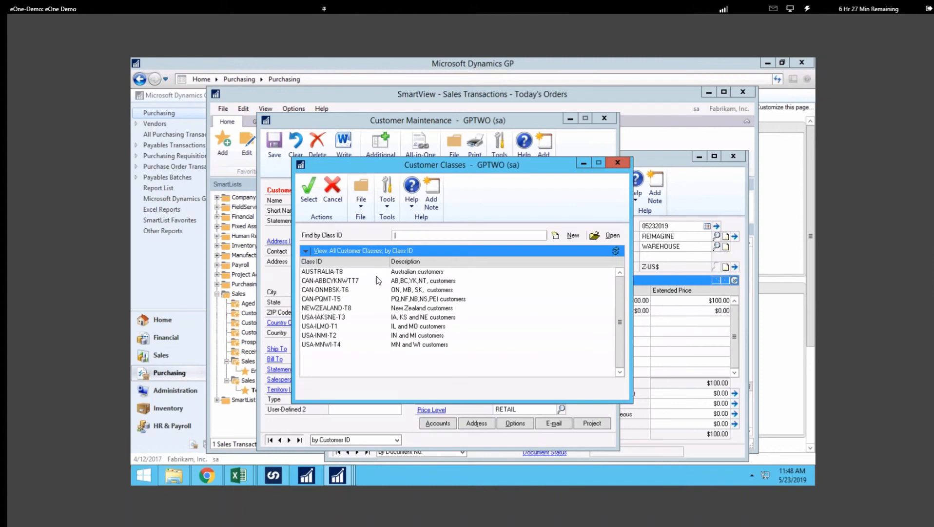
{"action": "left_click", "coordinate": [325, 272]}
{"action": "left_click", "coordinate": [313, 199]}
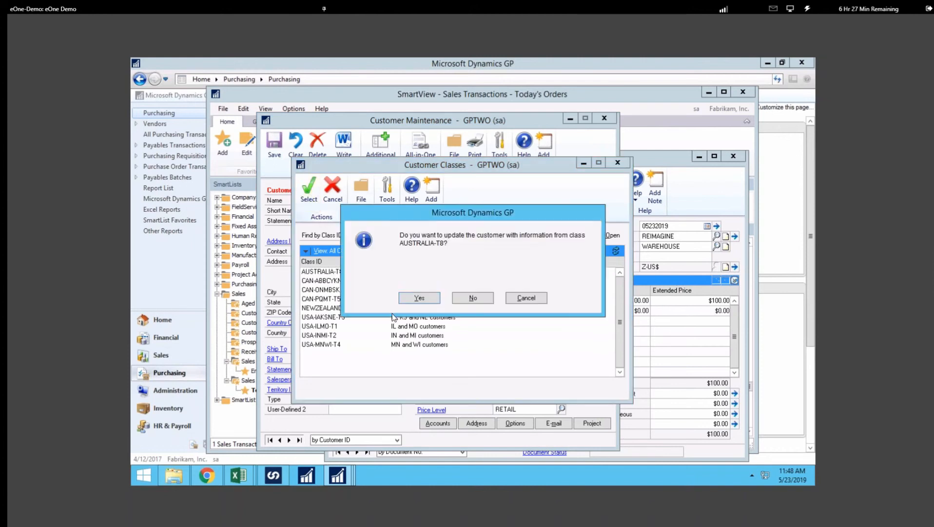
{"action": "left_click", "coordinate": [421, 298]}
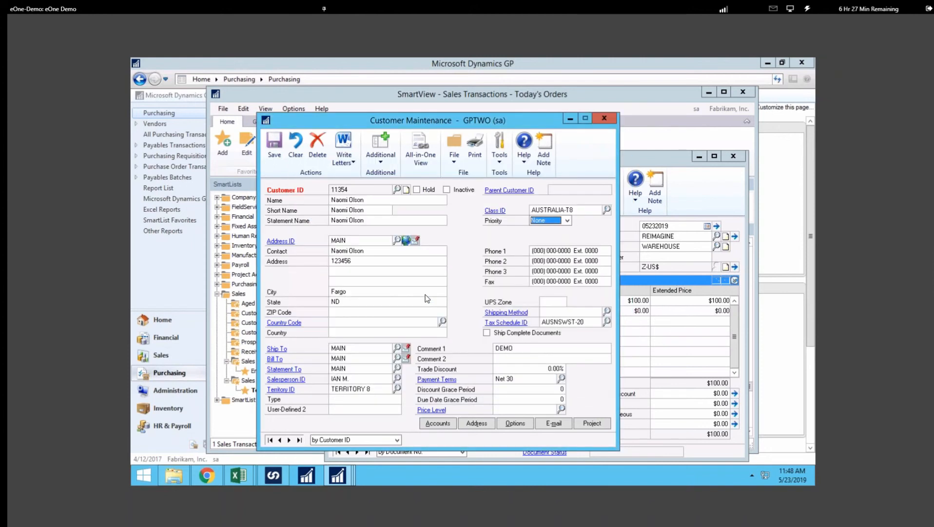
{"action": "left_click", "coordinate": [274, 155]}
{"action": "left_click", "coordinate": [275, 150]}
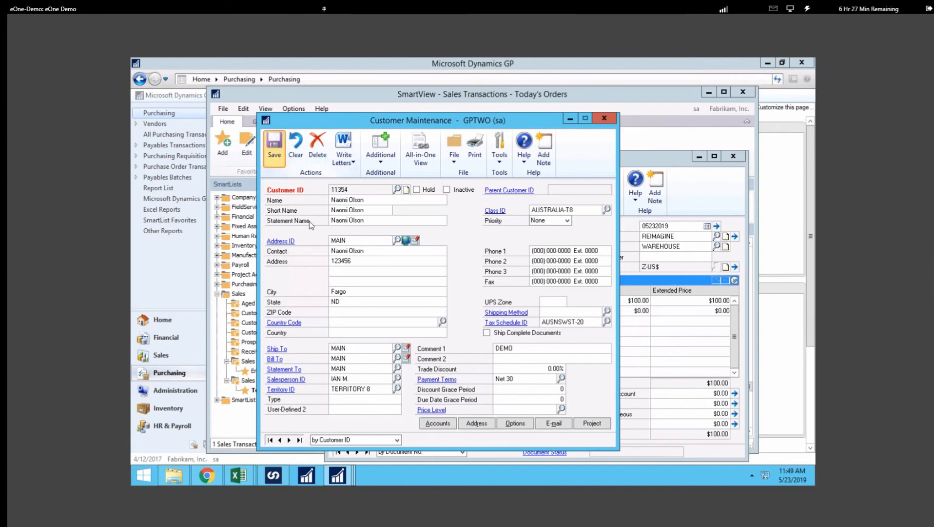
{"action": "left_click", "coordinate": [605, 118]}
{"action": "left_click", "coordinate": [733, 156]}
{"action": "left_click", "coordinate": [743, 91]}
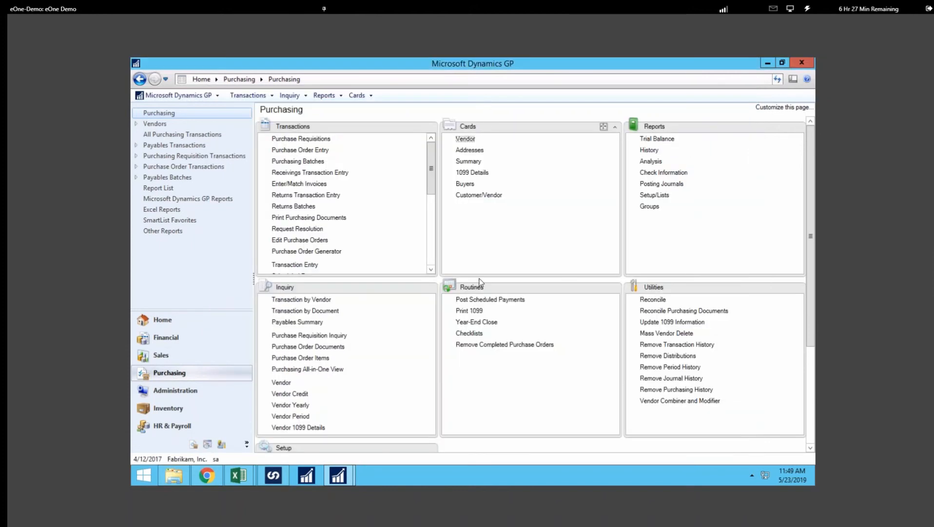
Step: In Fabrikam's Dynamics 365, open the reIMAGINE Party list's new member contact and its linked account
{"action": "left_click", "coordinate": [208, 471]}
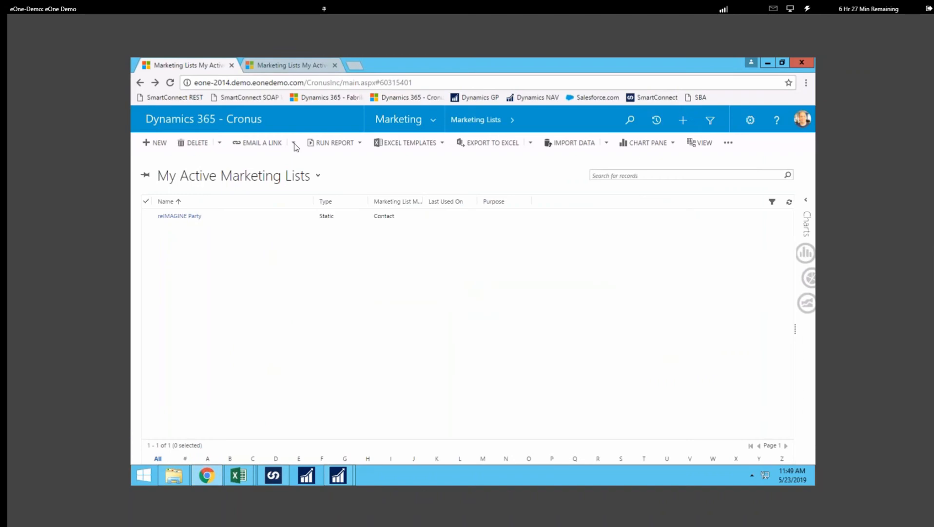
{"action": "left_click", "coordinate": [303, 68]}
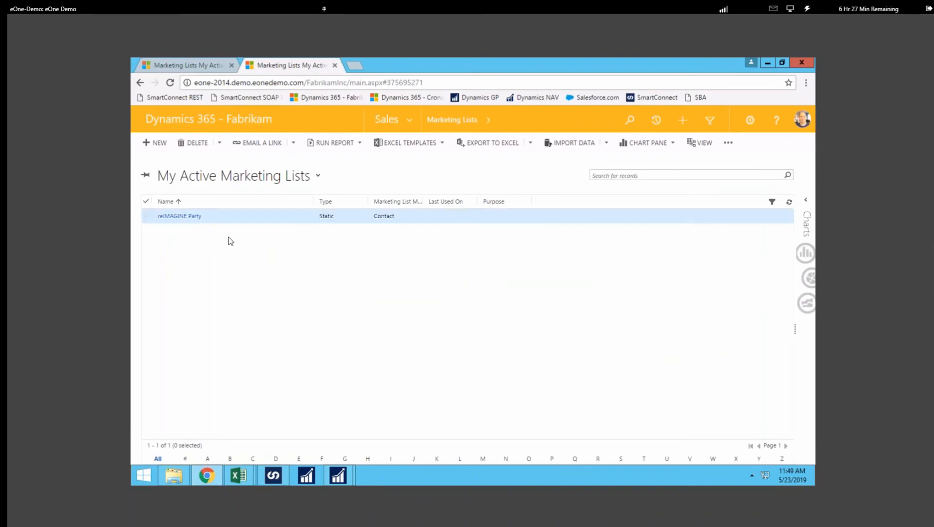
{"action": "left_click", "coordinate": [195, 216]}
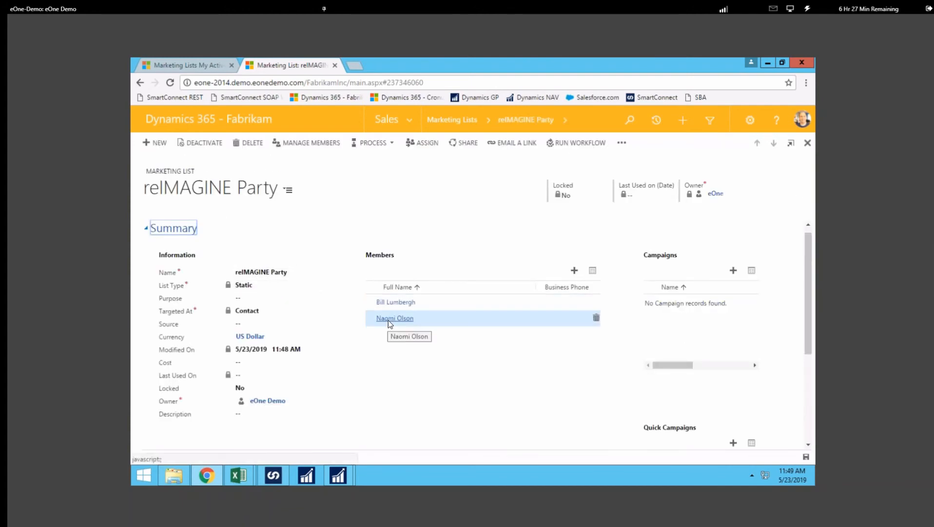
{"action": "left_click", "coordinate": [394, 320]}
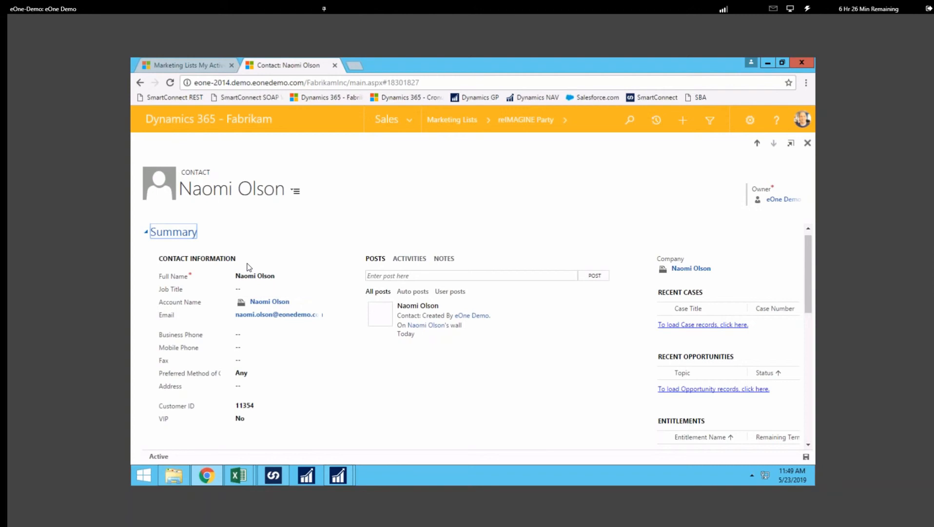
{"action": "left_click", "coordinate": [269, 302]}
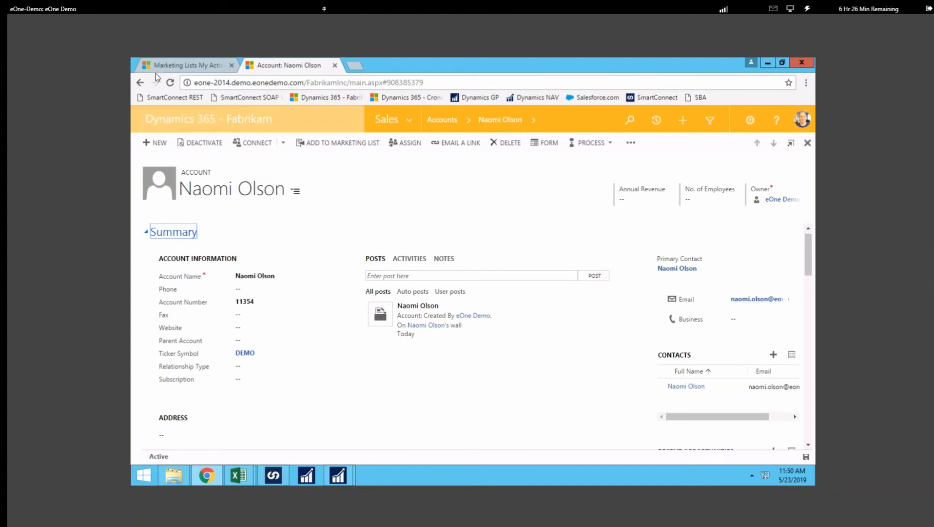
Step: Reload the account, then enter and save a business phone number on it
{"action": "left_click", "coordinate": [169, 83]}
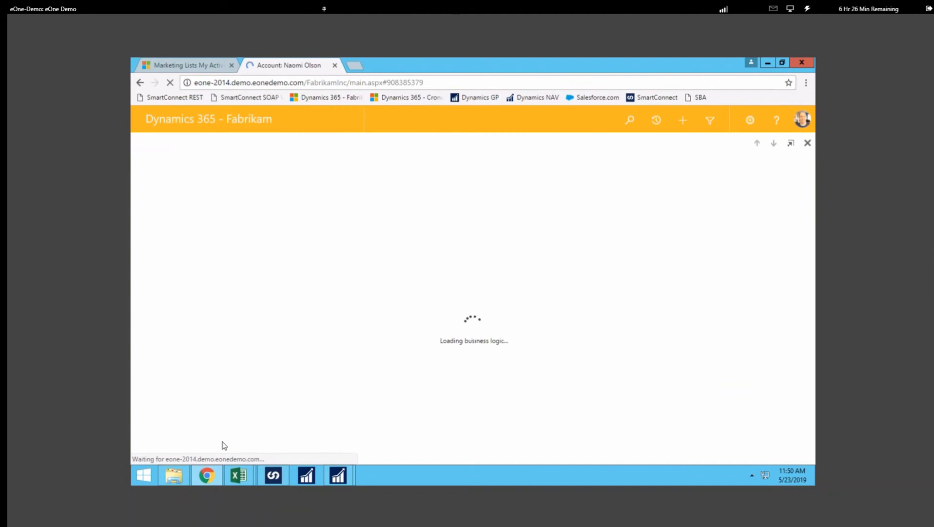
{"action": "scroll", "coordinate": [237, 430], "scroll_direction": "down", "scroll_amount": 2}
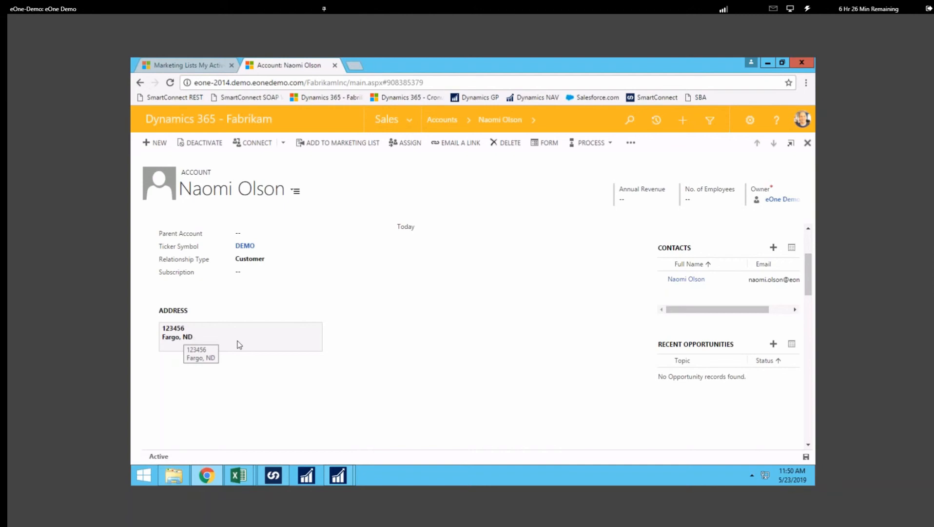
{"action": "scroll", "coordinate": [274, 406], "scroll_direction": "up", "scroll_amount": 2}
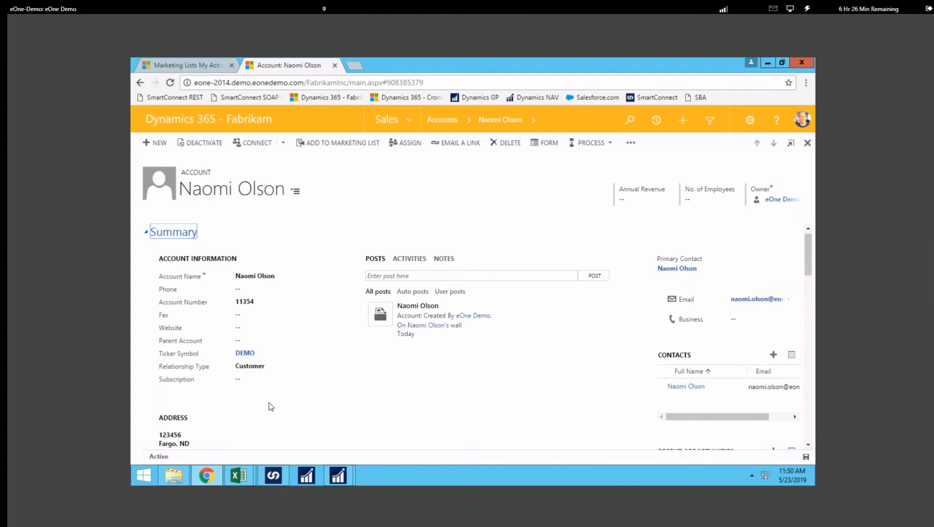
{"action": "left_click", "coordinate": [251, 289]}
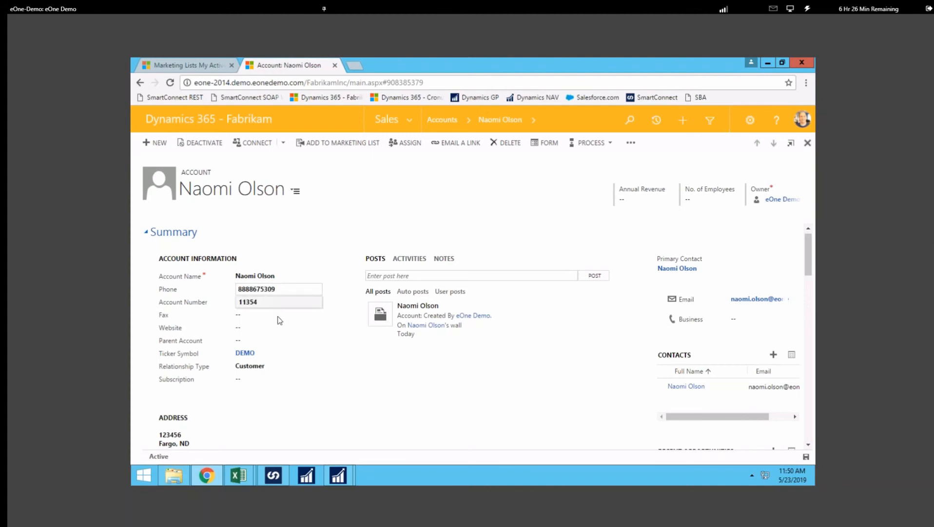
{"action": "left_click", "coordinate": [806, 456]}
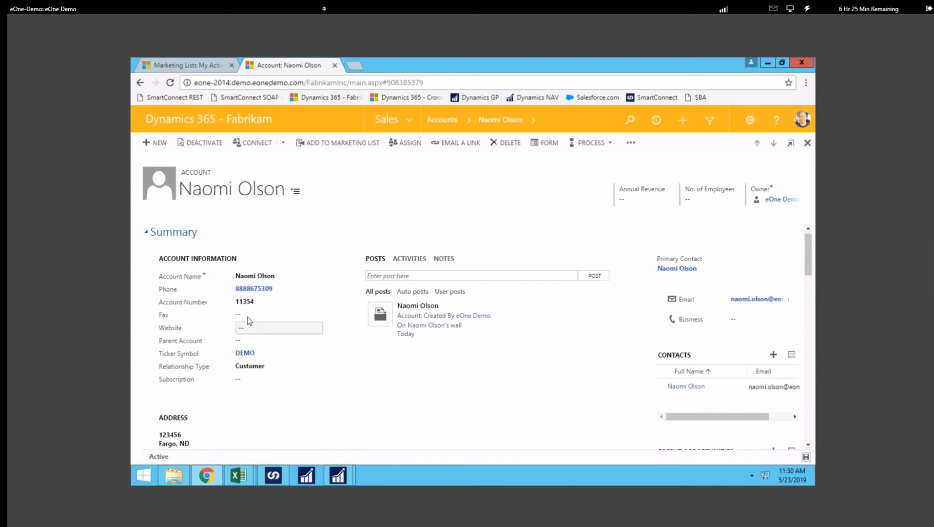
Step: Refresh today's orders and open the invoice customer's record in Customer Maintenance
{"action": "mouse_move", "coordinate": [338, 476]}
{"action": "left_click", "coordinate": [389, 383]}
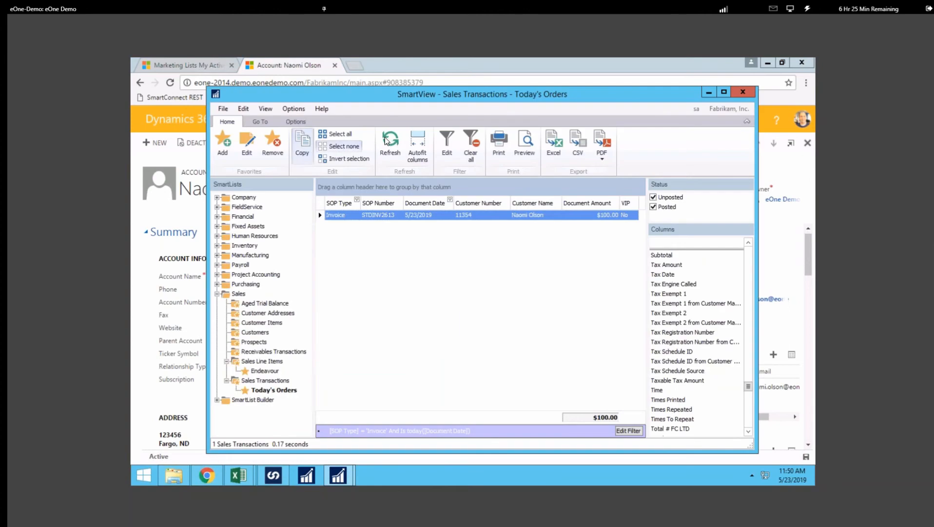
{"action": "left_click", "coordinate": [390, 149]}
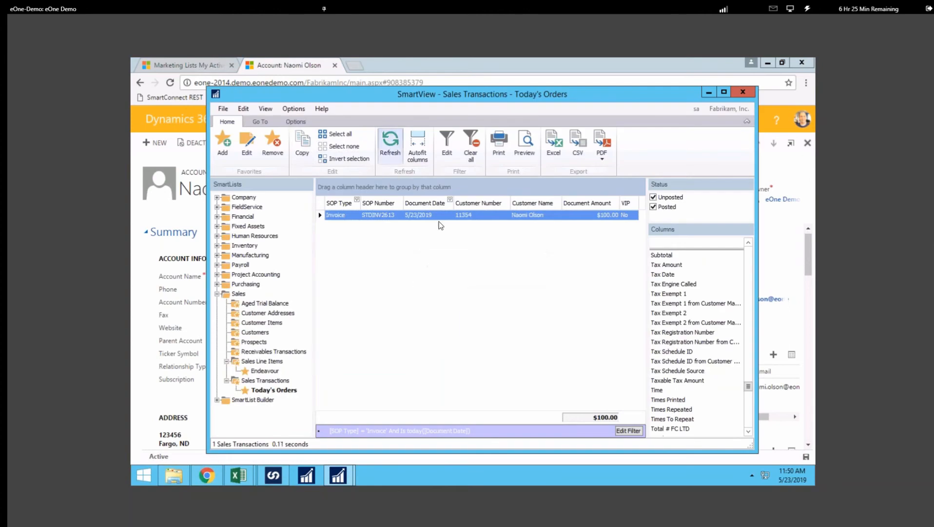
{"action": "double_click", "coordinate": [373, 219]}
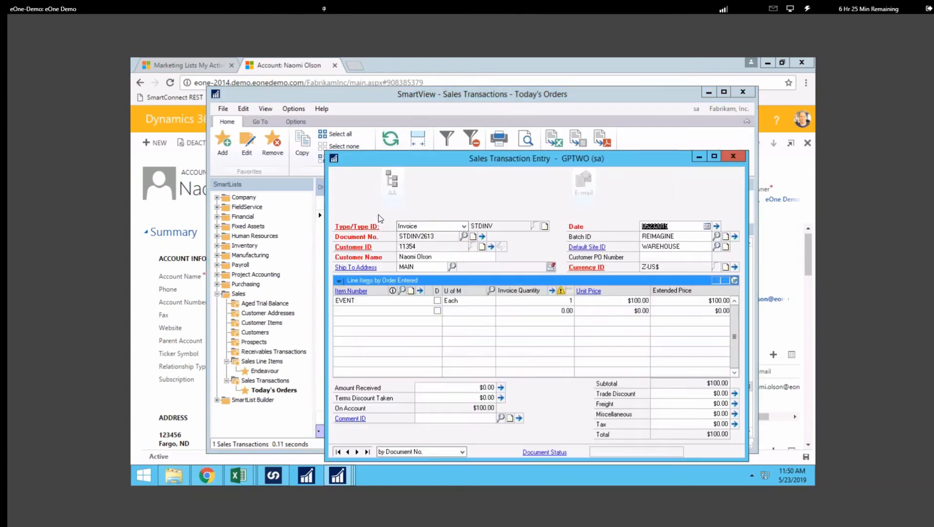
{"action": "left_click", "coordinate": [354, 247]}
{"action": "left_click", "coordinate": [372, 260]}
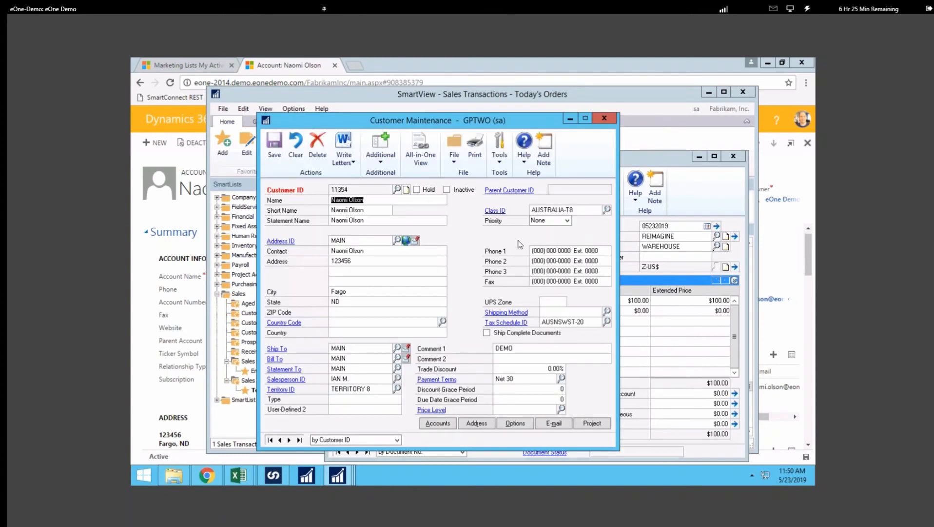
{"action": "left_click", "coordinate": [603, 121]}
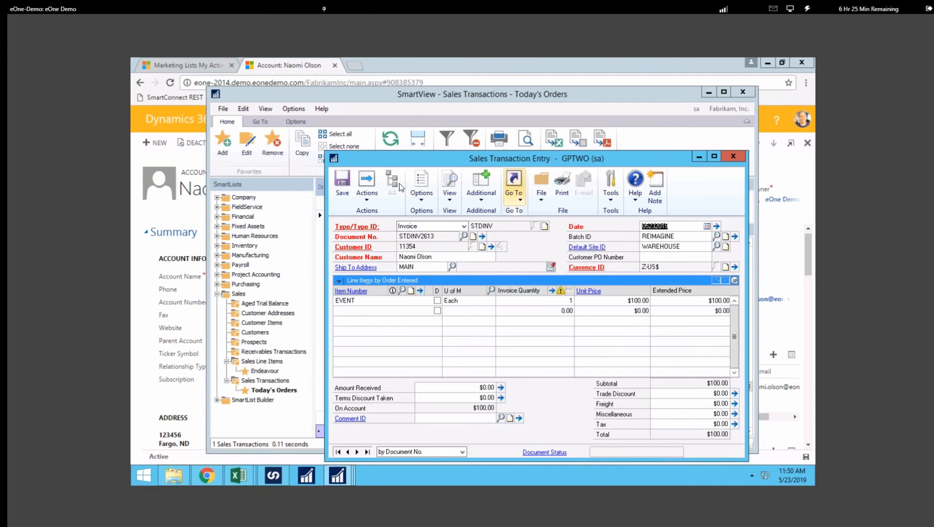
{"action": "left_click", "coordinate": [733, 157]}
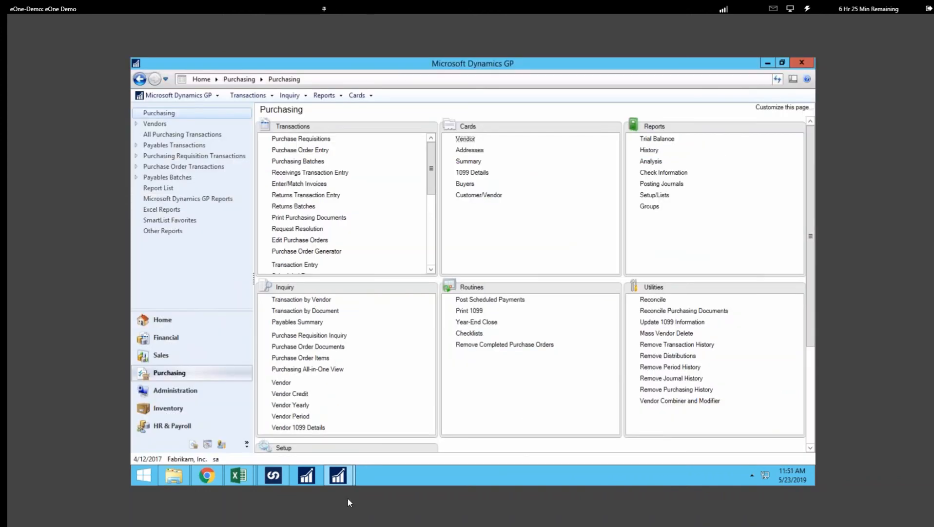
Step: Reload the Today's Orders list and reopen the invoice customer's record to recheck it
{"action": "mouse_move", "coordinate": [344, 480]}
{"action": "left_click", "coordinate": [398, 375]}
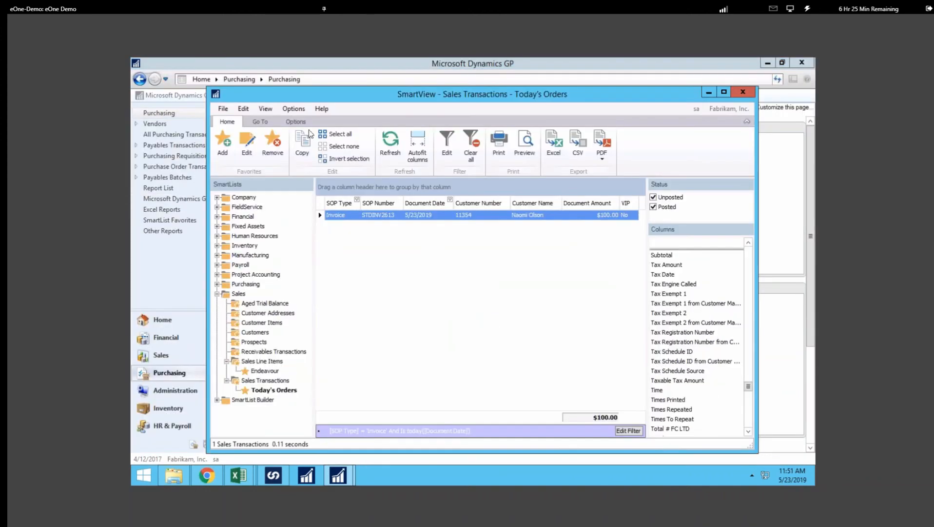
{"action": "left_click", "coordinate": [387, 141]}
{"action": "left_click", "coordinate": [393, 141]}
{"action": "double_click", "coordinate": [390, 216]}
{"action": "left_click", "coordinate": [352, 247]}
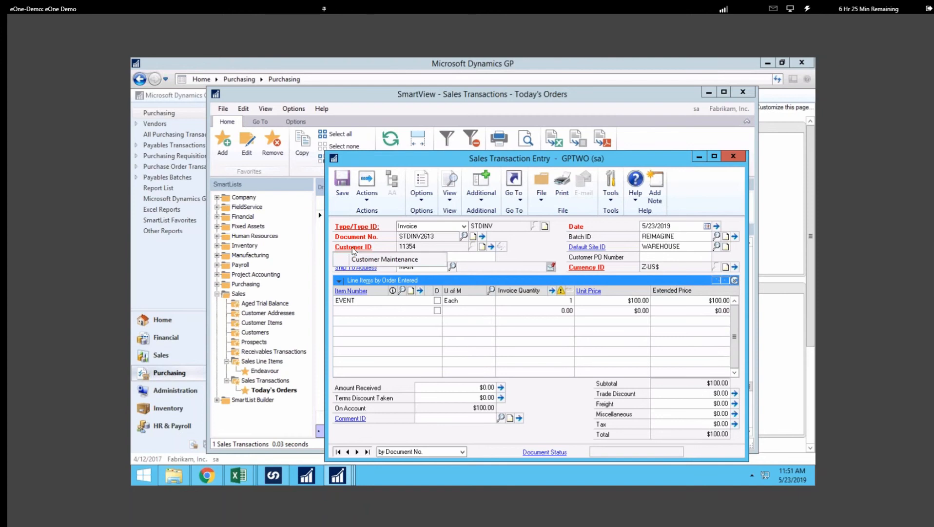
{"action": "left_click", "coordinate": [376, 259]}
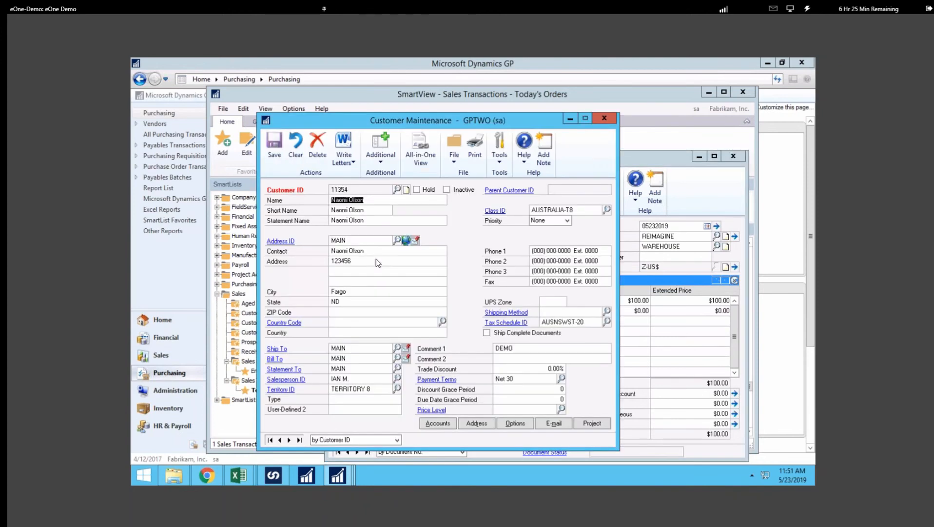
{"action": "left_click", "coordinate": [605, 119]}
Step: Open the GPTWO reIMAGINE SOP Update workbook from Excel's recent files
{"action": "left_click", "coordinate": [699, 156]}
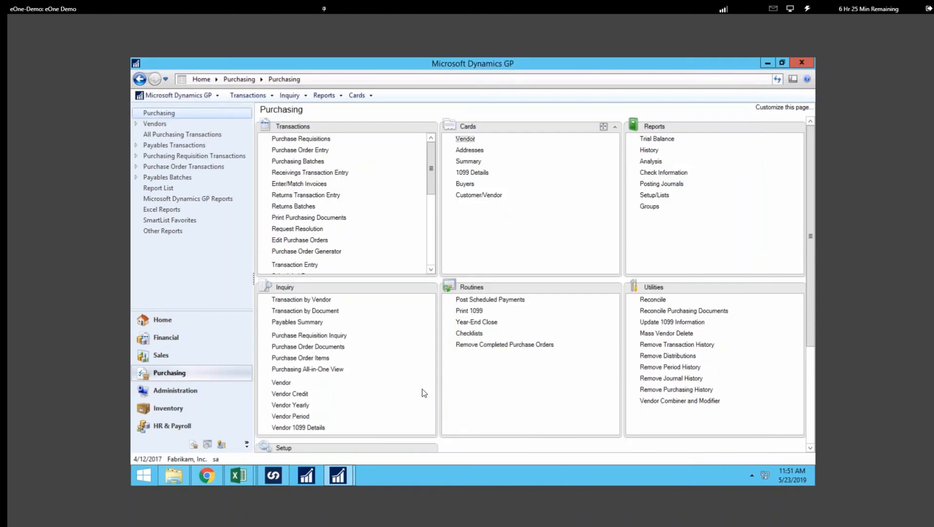
{"action": "mouse_move", "coordinate": [238, 480]}
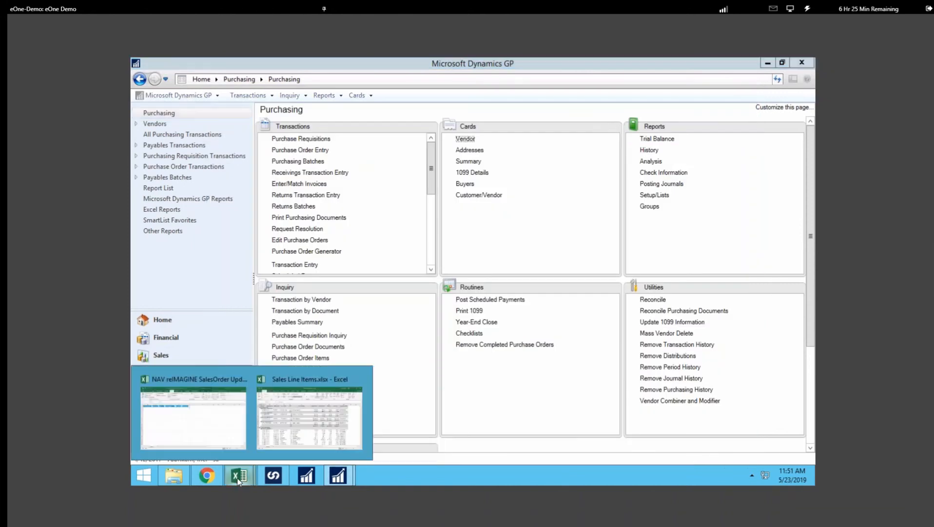
{"action": "left_click", "coordinate": [195, 380]}
{"action": "left_click", "coordinate": [146, 83]}
{"action": "left_click", "coordinate": [159, 148]}
{"action": "left_click", "coordinate": [483, 239]}
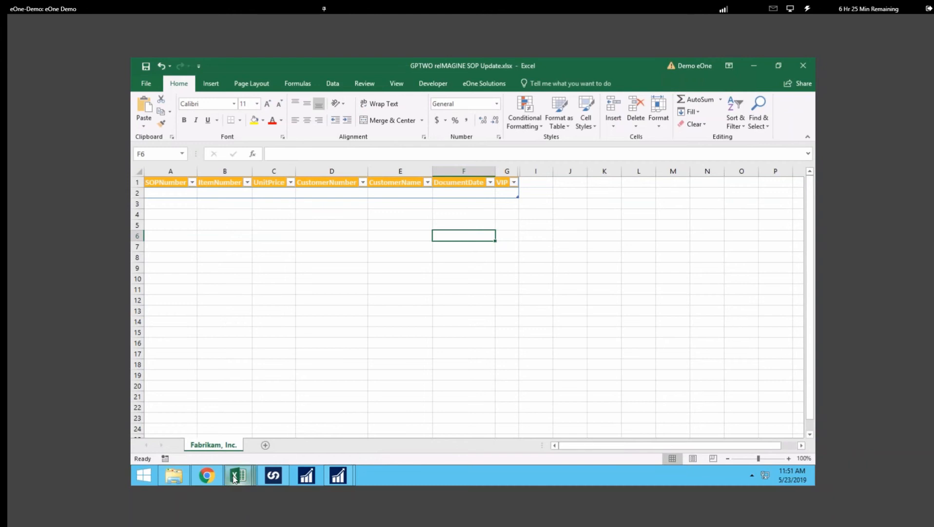
Step: Close the NAV sales order workbook without saving its changes
{"action": "mouse_move", "coordinate": [235, 476]}
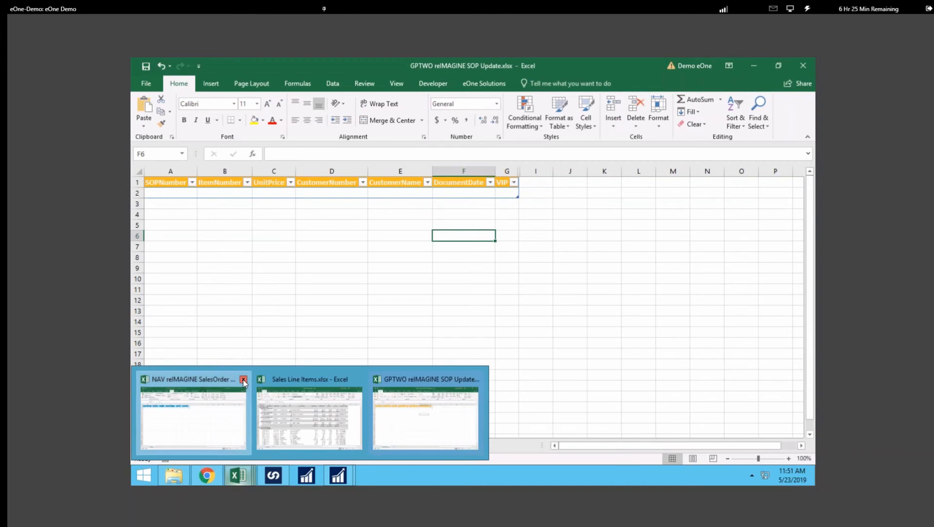
{"action": "left_click", "coordinate": [243, 380]}
{"action": "left_click", "coordinate": [471, 288]}
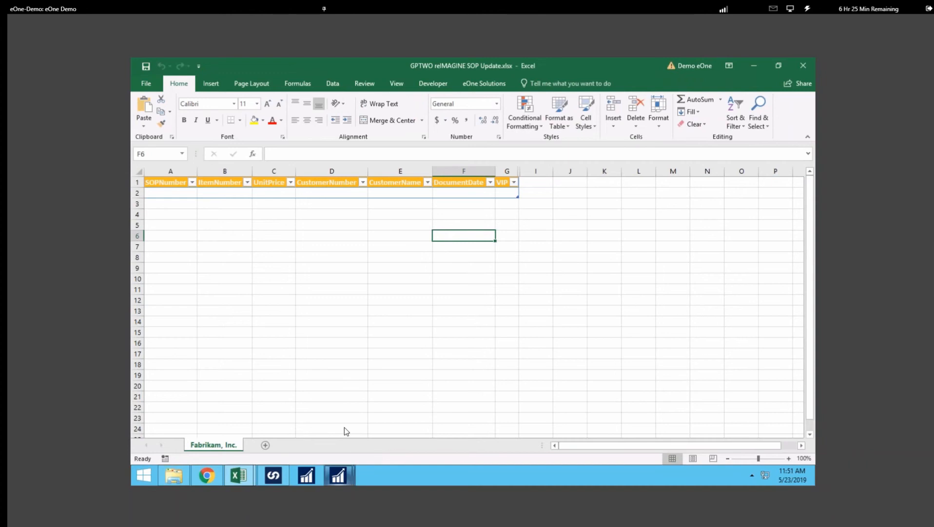
{"action": "mouse_move", "coordinate": [341, 480]}
Step: Open the invoice customer's record and confirm Phone 1 shows the synced number
{"action": "left_click", "coordinate": [386, 378]}
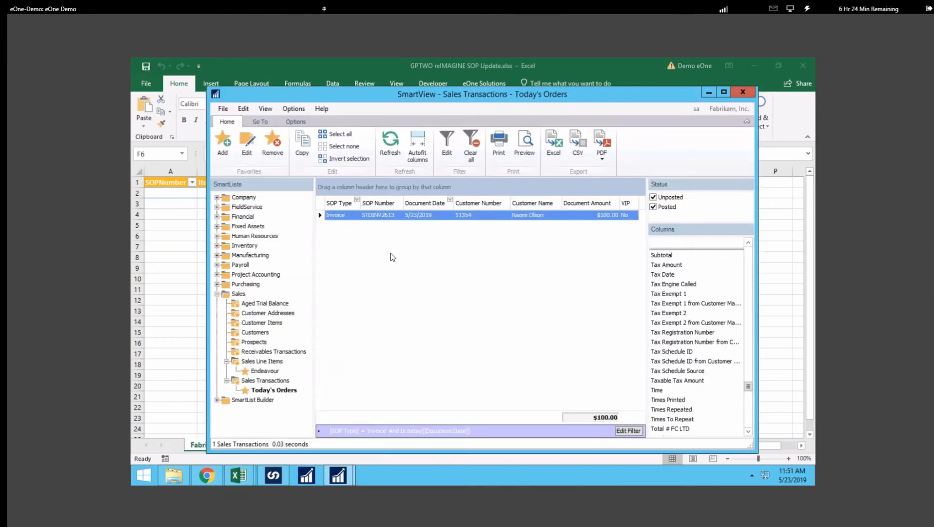
{"action": "double_click", "coordinate": [381, 215]}
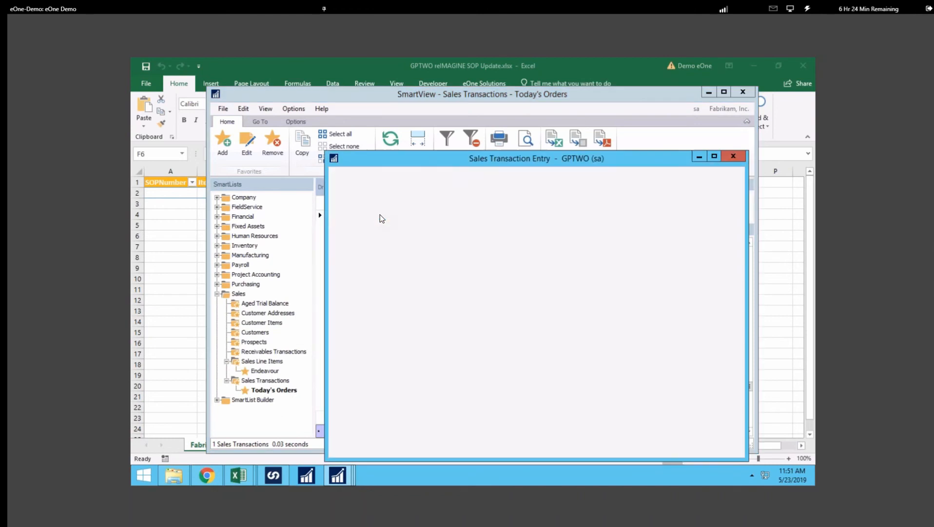
{"action": "left_click", "coordinate": [358, 248]}
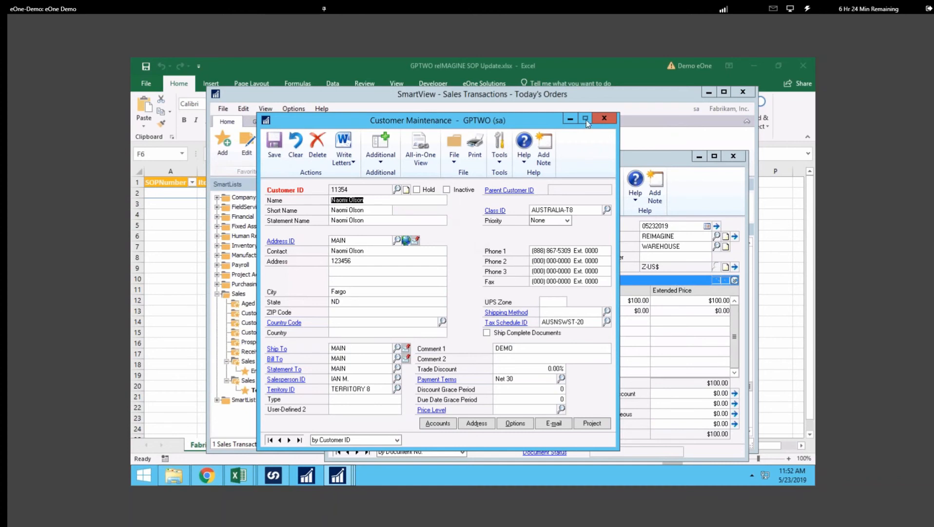
{"action": "left_click", "coordinate": [604, 119]}
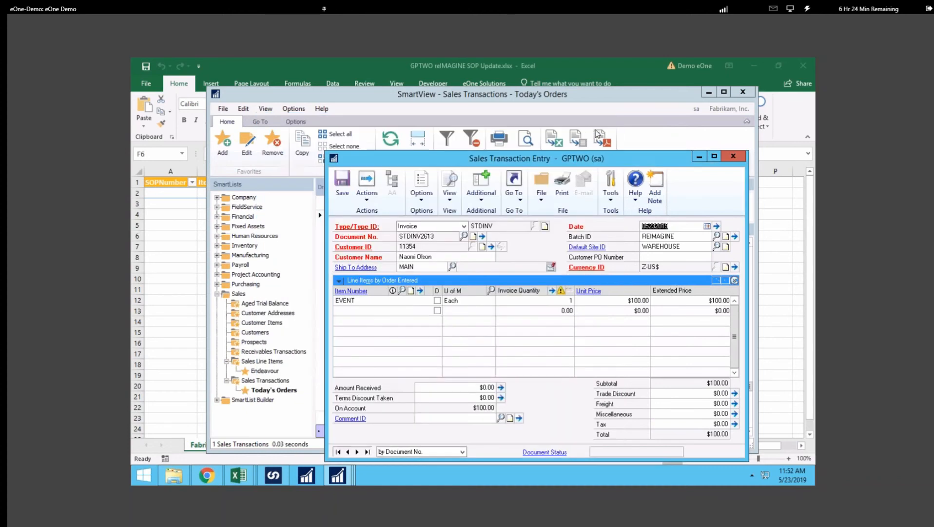
Step: Bring SmartView's Today's Orders list back to the front
{"action": "left_click", "coordinate": [340, 477]}
{"action": "mouse_move", "coordinate": [343, 478]}
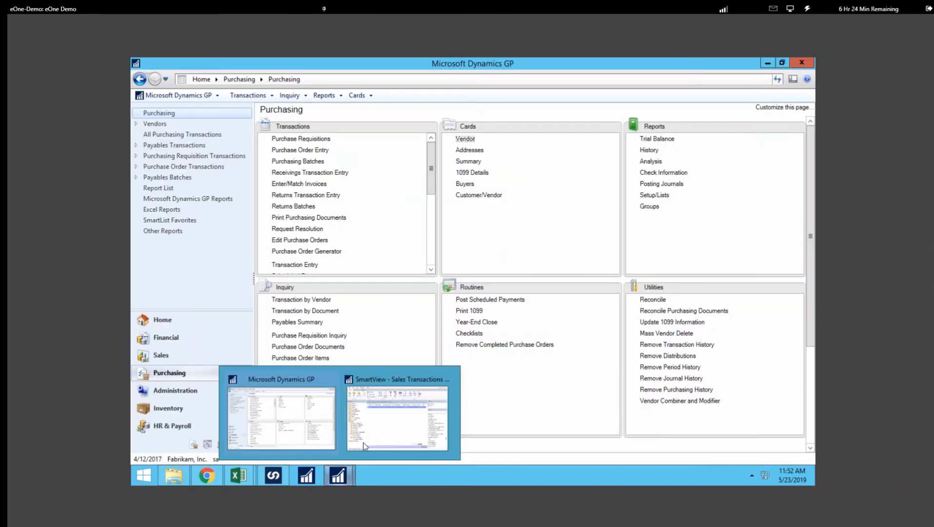
{"action": "left_click", "coordinate": [391, 381]}
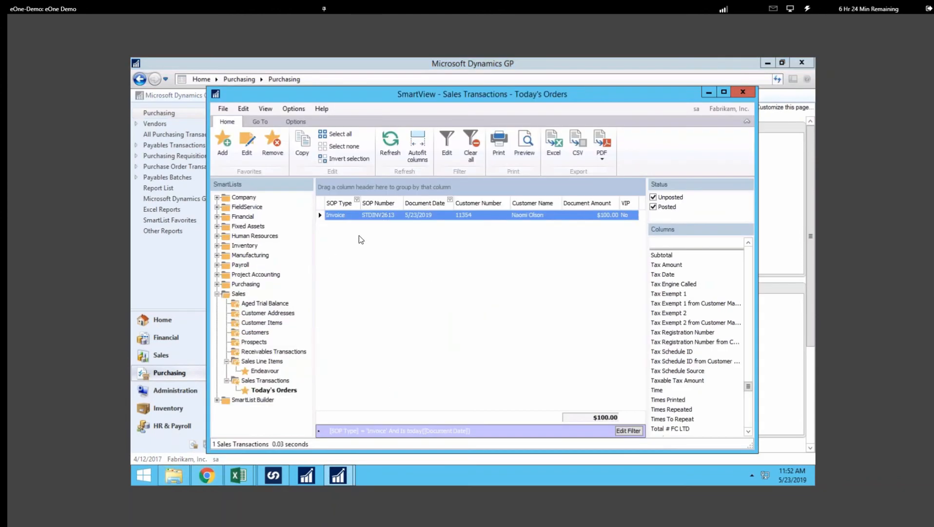
{"action": "left_click", "coordinate": [338, 476]}
{"action": "left_click", "coordinate": [388, 381]}
{"action": "left_click", "coordinate": [238, 477]}
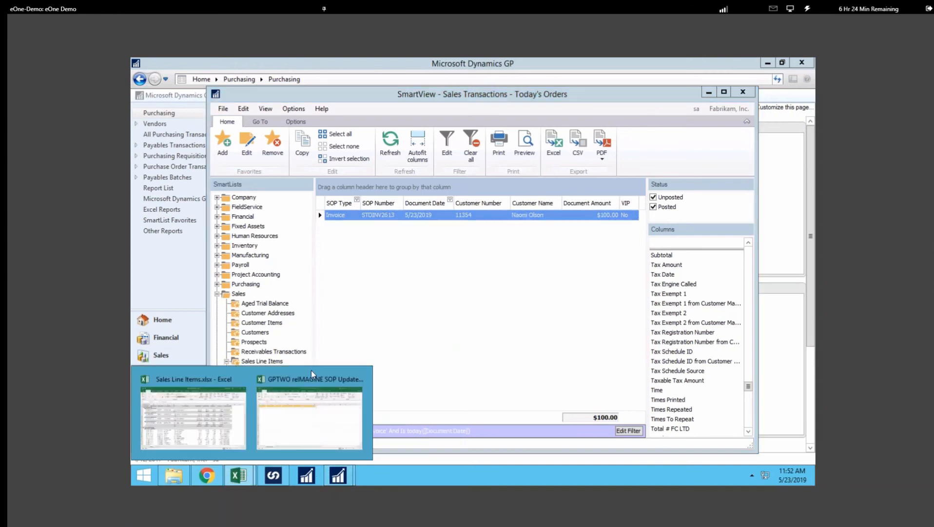
Step: Refresh the GPTWO reIMAGINE SOP Update table to load the EVENT invoice data from GP
{"action": "left_click", "coordinate": [307, 390]}
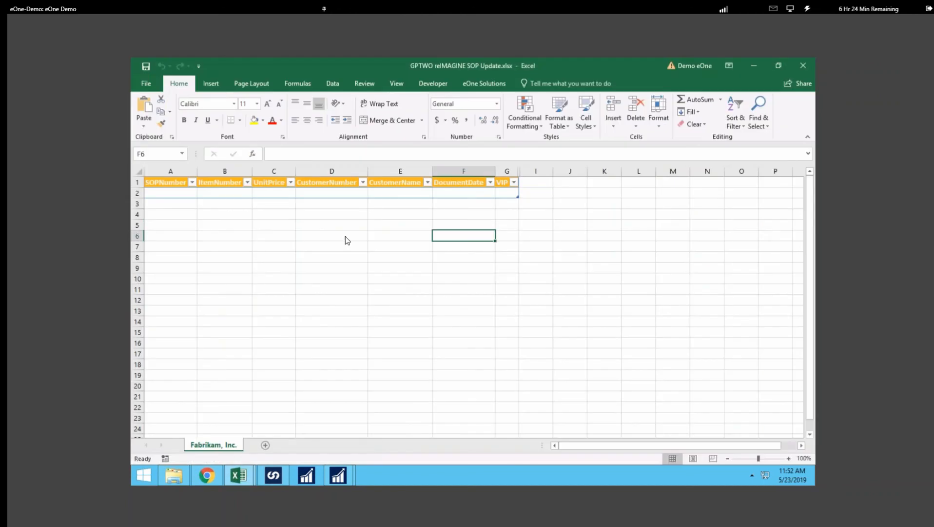
{"action": "left_click", "coordinate": [333, 86]}
{"action": "left_click", "coordinate": [318, 119]}
{"action": "left_click", "coordinate": [335, 139]}
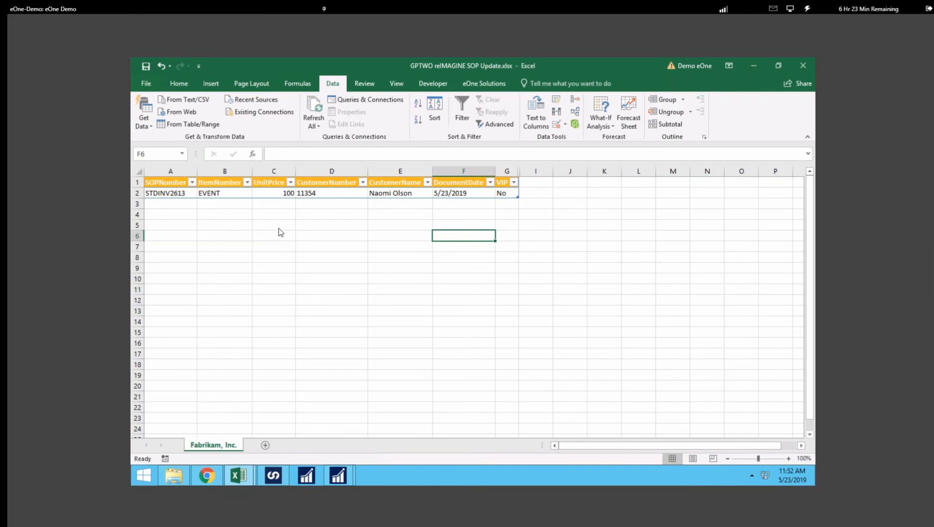
Step: Change the EVENT invoice's UnitPrice in C2 from 100 to 25000
{"action": "left_click", "coordinate": [284, 196]}
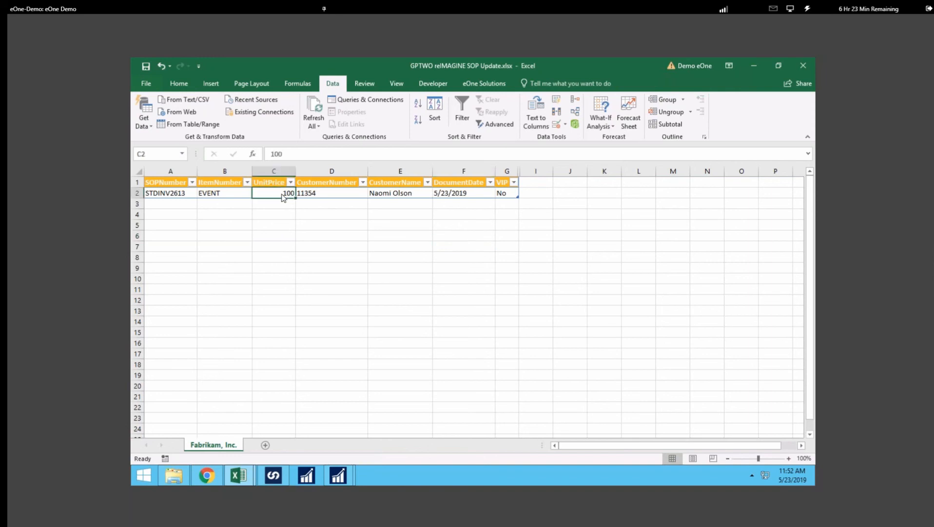
{"action": "type", "text": "25000"}
{"action": "left_click", "coordinate": [299, 281]}
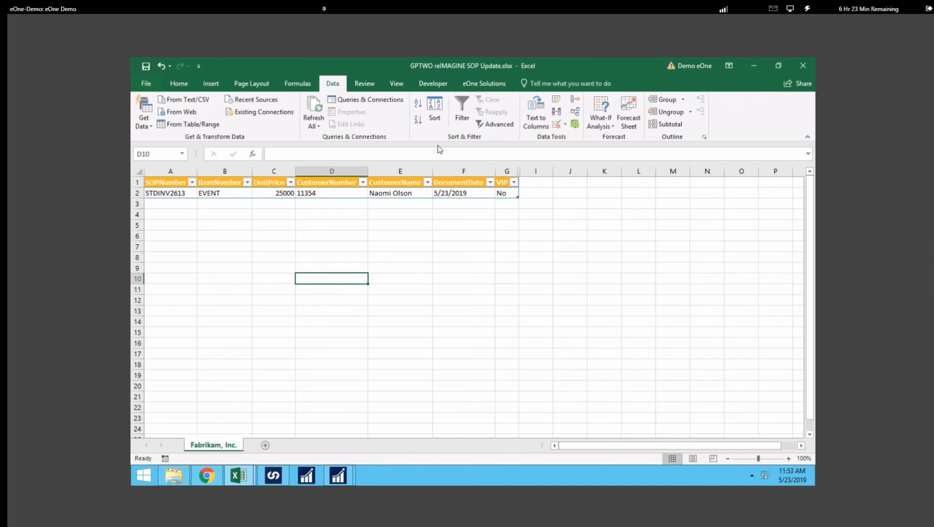
Step: Validate the SmartConnect connection and run the REIMAGINE_GP_ORDER_UPDATE map, pushing the 25000 unit price
{"action": "left_click", "coordinate": [488, 85]}
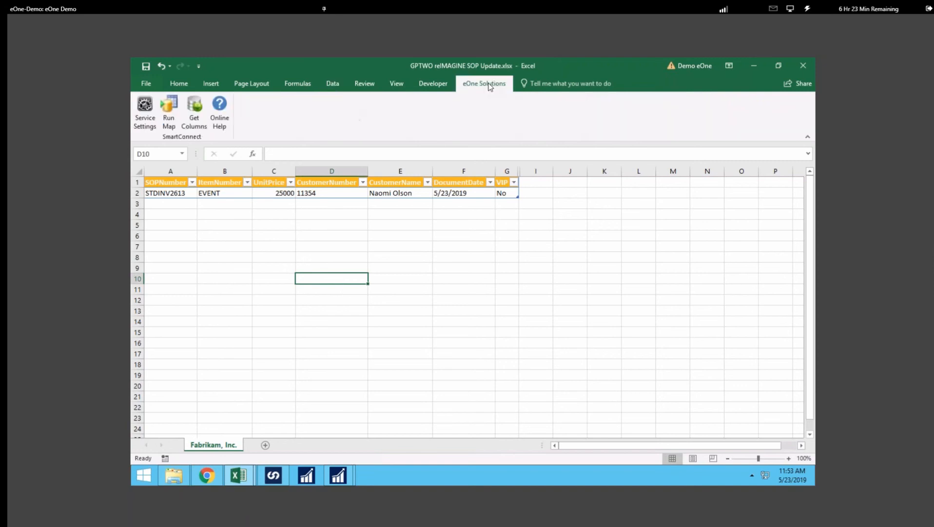
{"action": "left_click", "coordinate": [145, 110]}
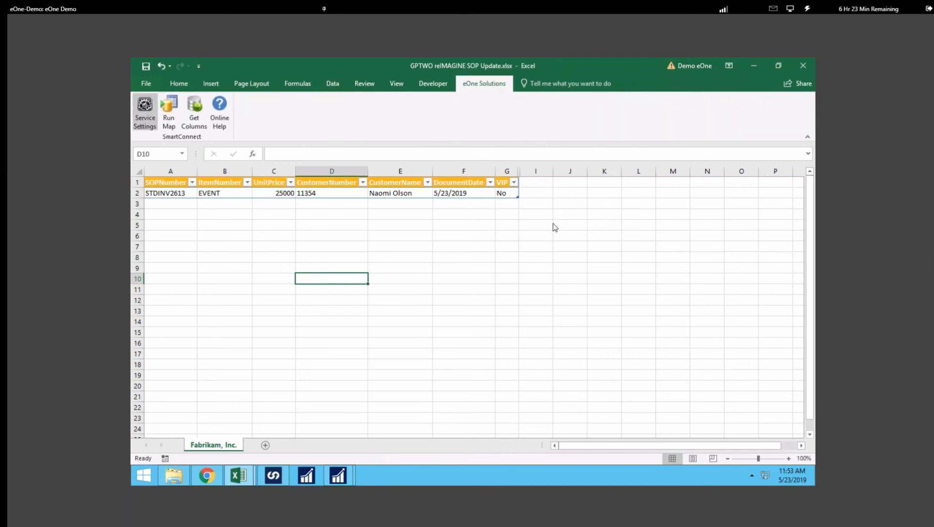
{"action": "left_click", "coordinate": [580, 193]}
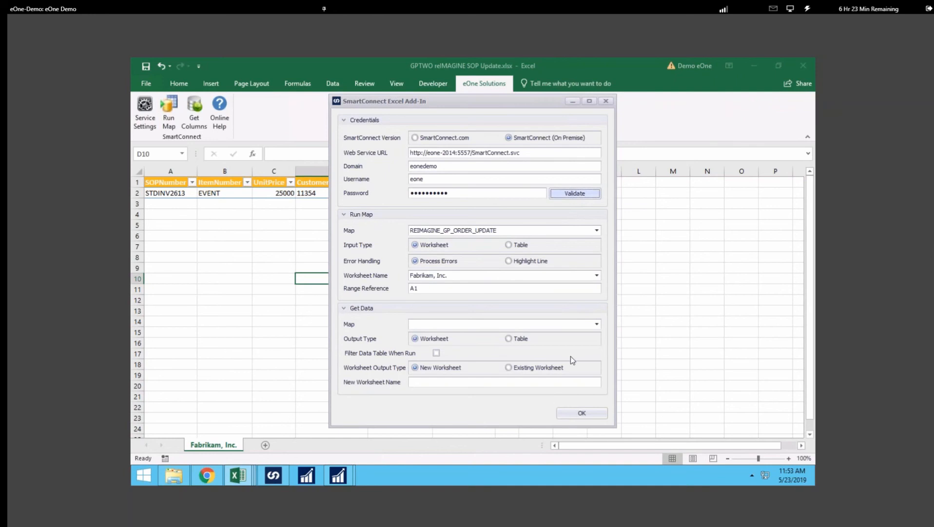
{"action": "left_click", "coordinate": [575, 414]}
{"action": "left_click", "coordinate": [167, 117]}
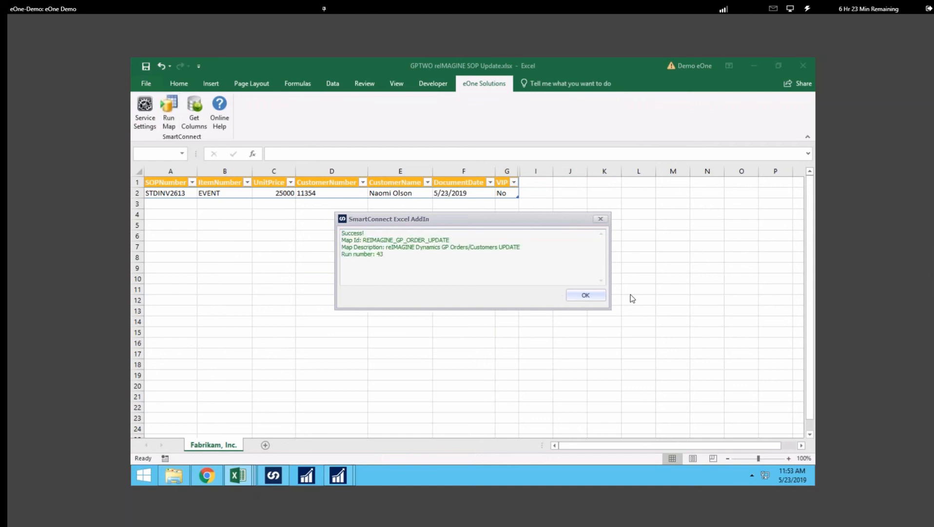
{"action": "left_click", "coordinate": [578, 296]}
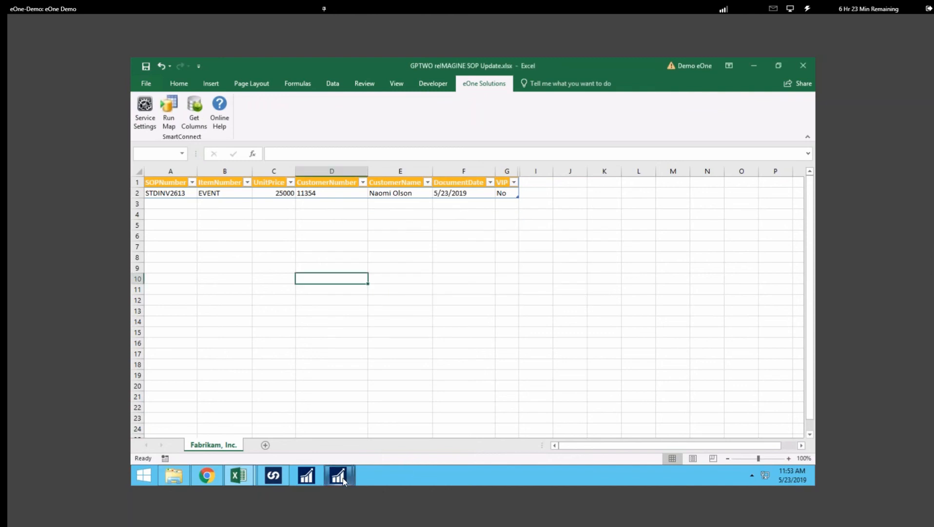
Step: Refresh GP's Today's Orders view to show invoice STDINV2613 at $25,000.00
{"action": "mouse_move", "coordinate": [338, 476]}
{"action": "left_click", "coordinate": [381, 378]}
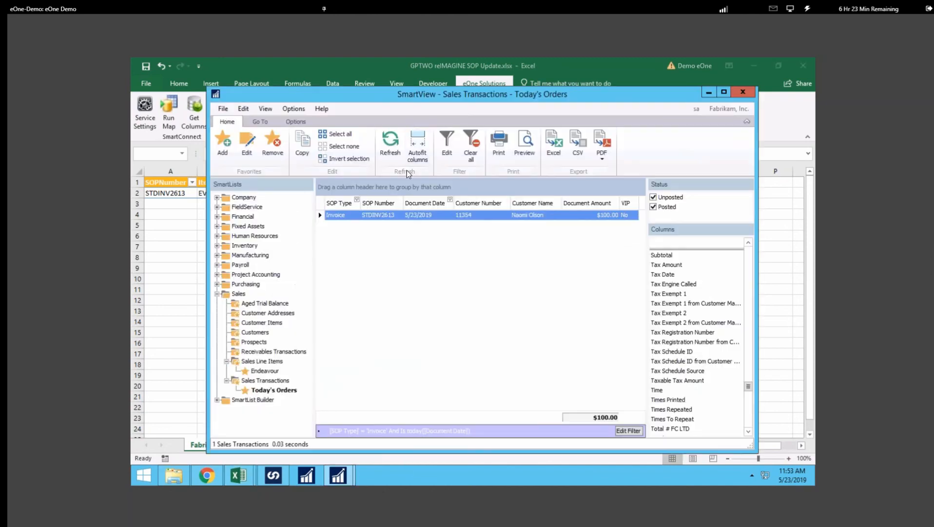
{"action": "left_click", "coordinate": [391, 143]}
Step: Open 'GP - GL Journal - Monthly.xlsm' from Excel's recent workbooks list
{"action": "key", "text": "alt+Tab"}
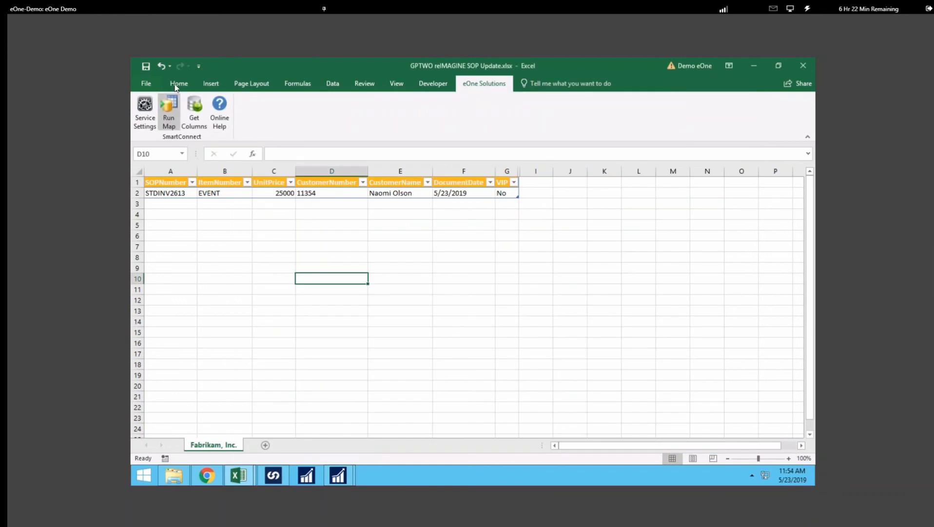
{"action": "left_click", "coordinate": [175, 84]}
{"action": "left_click", "coordinate": [146, 83]}
{"action": "left_click", "coordinate": [154, 150]}
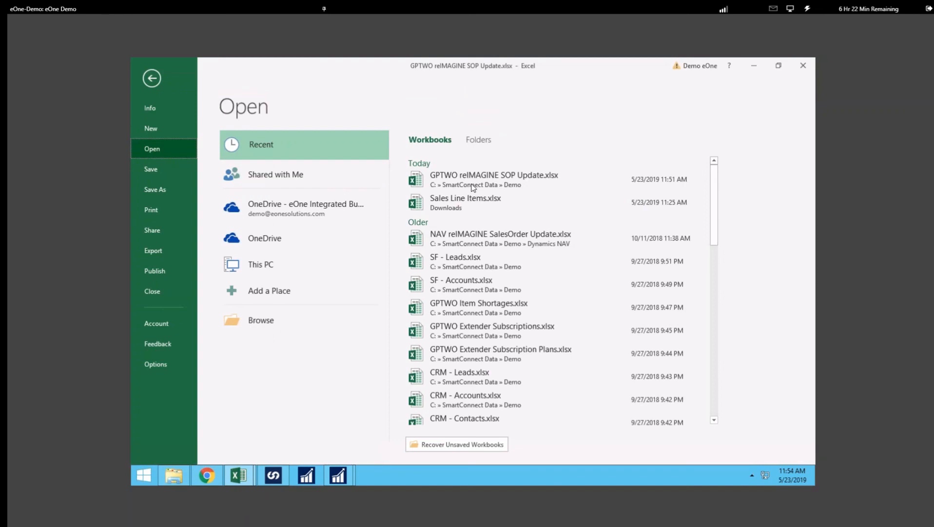
{"action": "scroll", "coordinate": [516, 337], "scroll_direction": "down", "scroll_amount": 5}
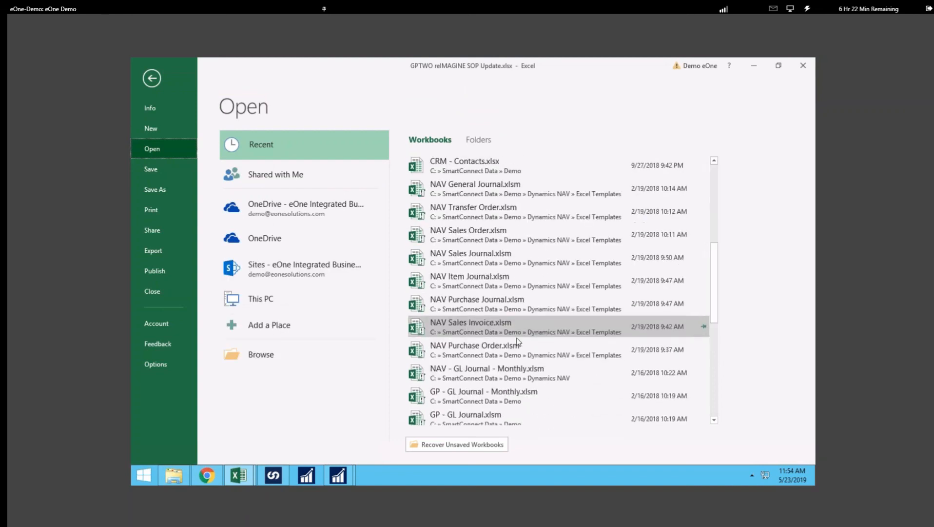
{"action": "left_click", "coordinate": [462, 392]}
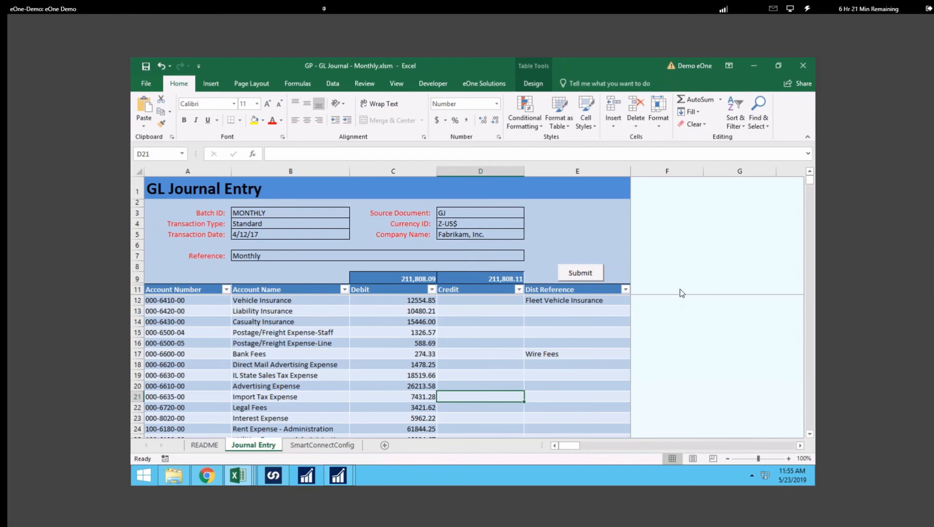
Step: Try submitting the journal to GP and clear the unmatched debit/credit totals error
{"action": "left_click", "coordinate": [579, 273]}
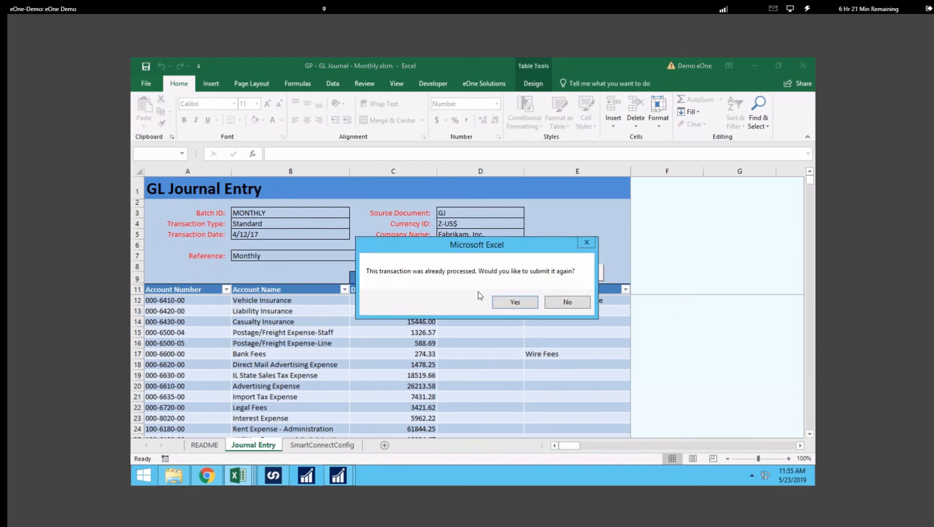
{"action": "left_click", "coordinate": [519, 303]}
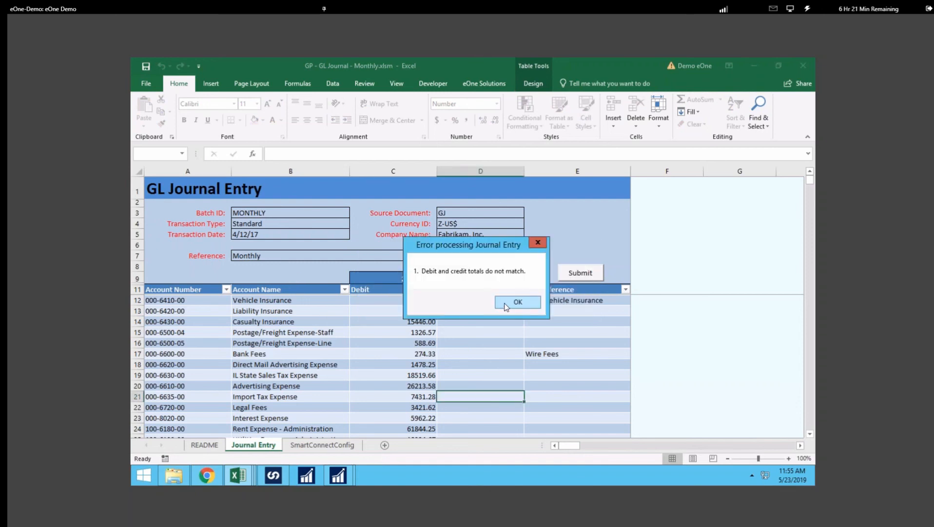
{"action": "left_click", "coordinate": [517, 303]}
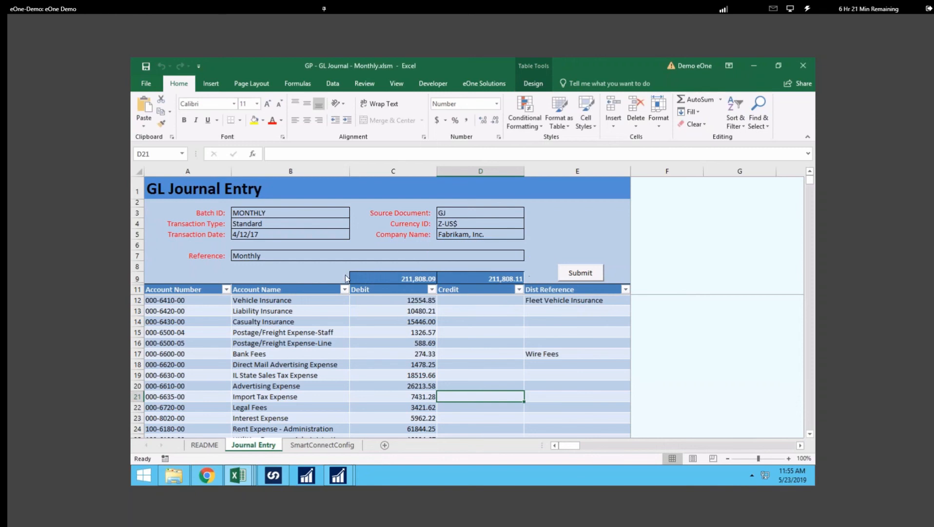
Step: Change A19's account to 000-6640-00 and B20 to Salaries and Wages - Purchasing/Receiving
{"action": "left_click", "coordinate": [219, 314]}
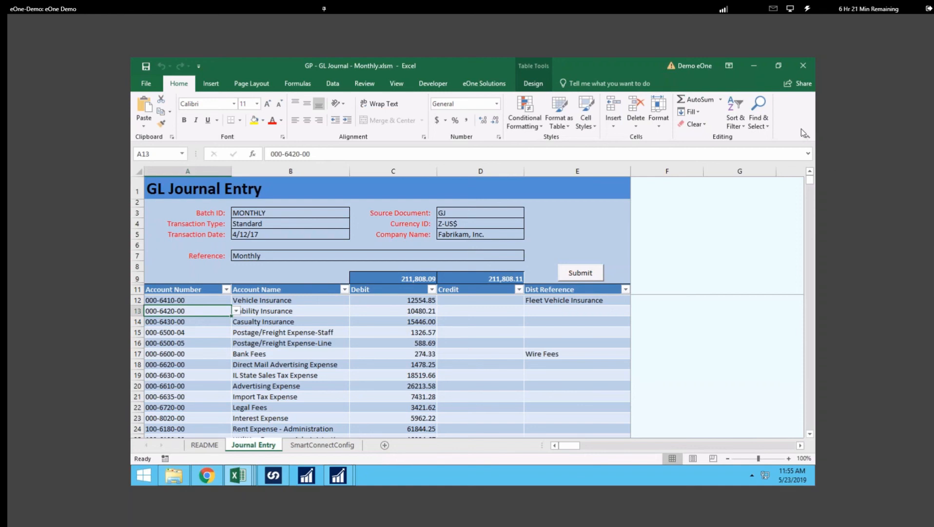
{"action": "scroll", "coordinate": [436, 322], "scroll_direction": "down", "scroll_amount": 2}
{"action": "left_click", "coordinate": [206, 310]}
{"action": "left_click", "coordinate": [237, 311]}
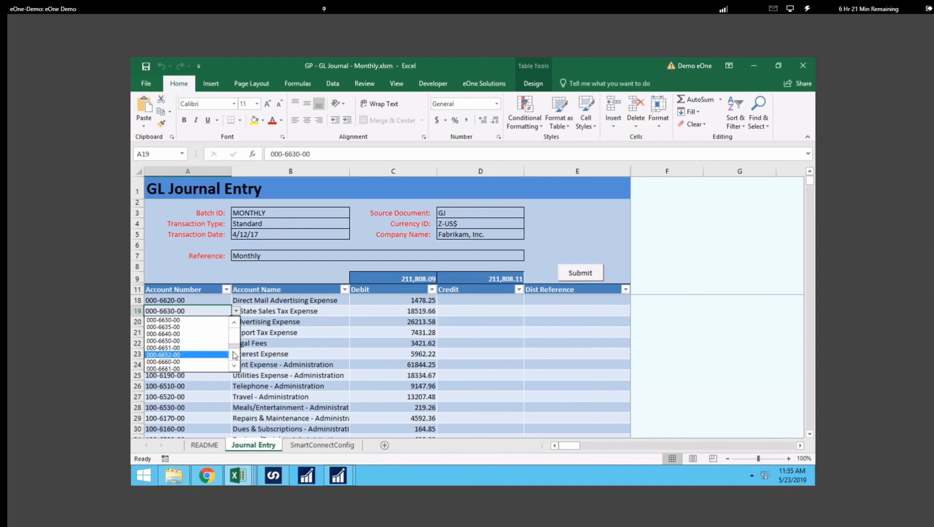
{"action": "left_click", "coordinate": [181, 335]}
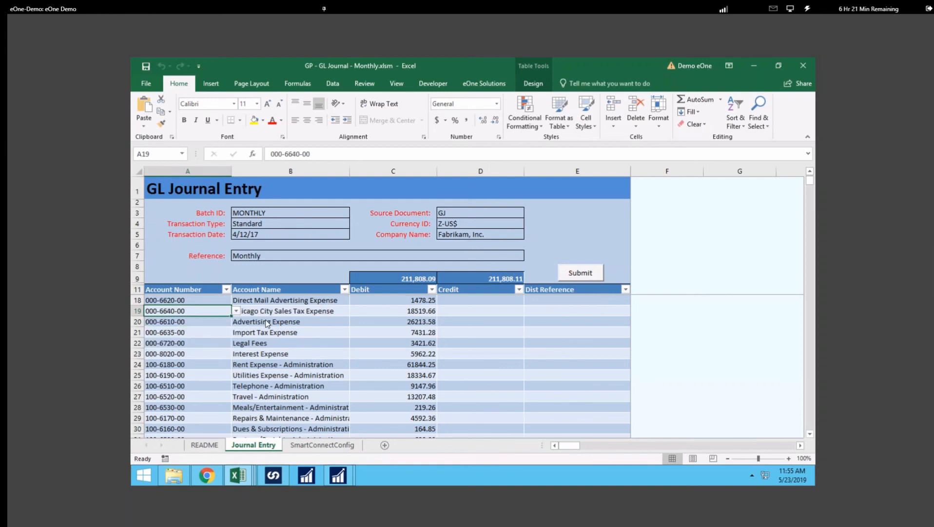
{"action": "left_click", "coordinate": [320, 322]}
{"action": "left_click", "coordinate": [354, 321]}
{"action": "scroll", "coordinate": [350, 366], "scroll_direction": "down", "scroll_amount": 5}
{"action": "scroll", "coordinate": [350, 367], "scroll_direction": "down", "scroll_amount": 3}
{"action": "left_click", "coordinate": [279, 366]}
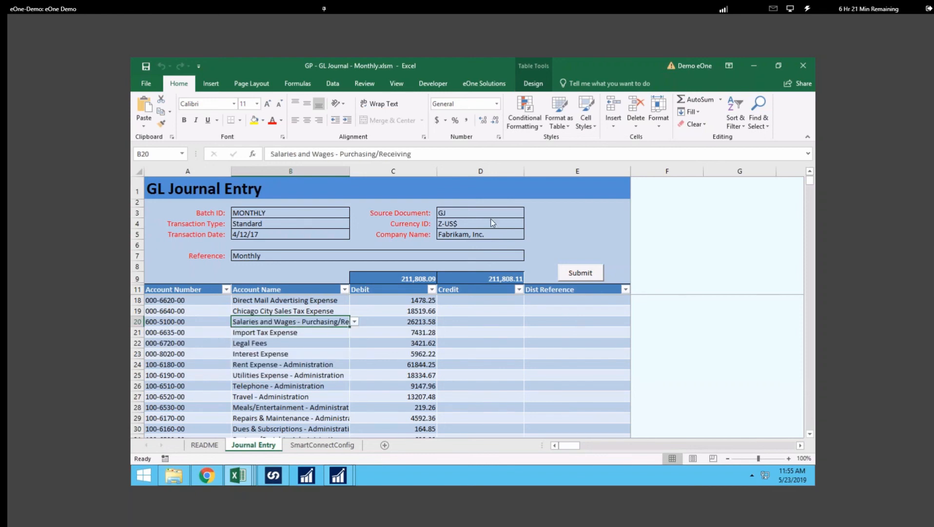
Step: Set the source document to Endeavour, keeping currency Z-US$ and company Fabrikam, Inc
{"action": "left_click", "coordinate": [483, 215]}
{"action": "type", "text": "Endeavour"}
{"action": "left_click", "coordinate": [523, 227]}
{"action": "left_click", "coordinate": [529, 225]}
{"action": "left_click", "coordinate": [573, 208]}
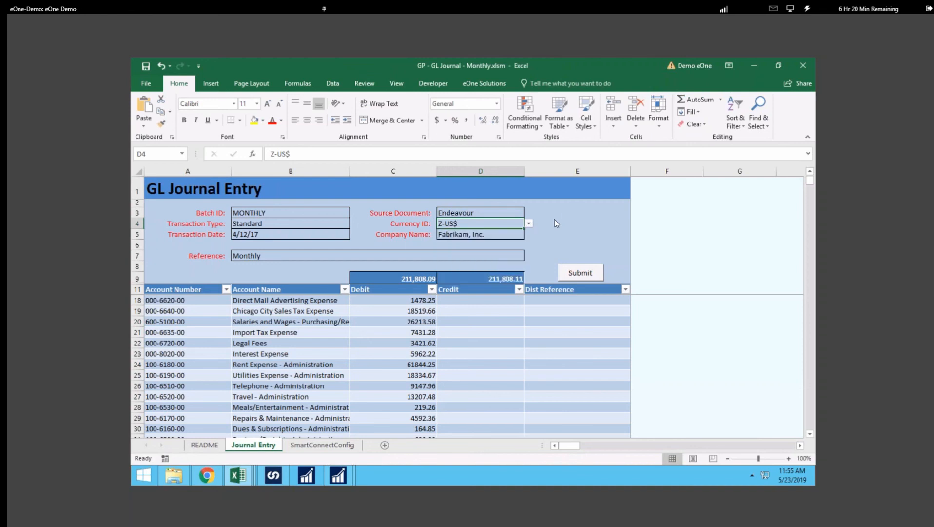
{"action": "left_click", "coordinate": [518, 237]}
{"action": "left_click", "coordinate": [528, 234]}
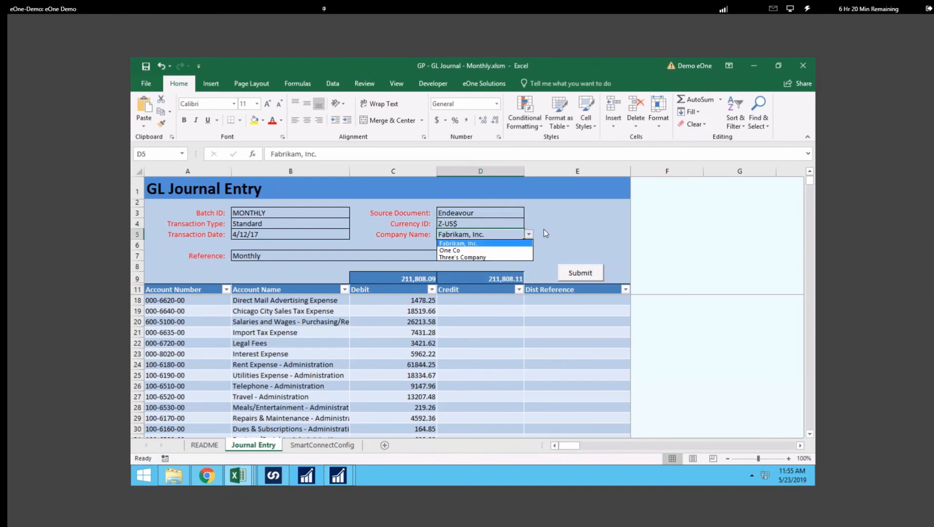
{"action": "left_click", "coordinate": [544, 229]}
Step: Correct the C18 debit to 1478.27 and submit the balanced 211,808.11 journal to GP
{"action": "double_click", "coordinate": [435, 300]}
{"action": "key", "text": "BackSpace"}
{"action": "type", "text": "7"}
{"action": "key", "text": "Tab"}
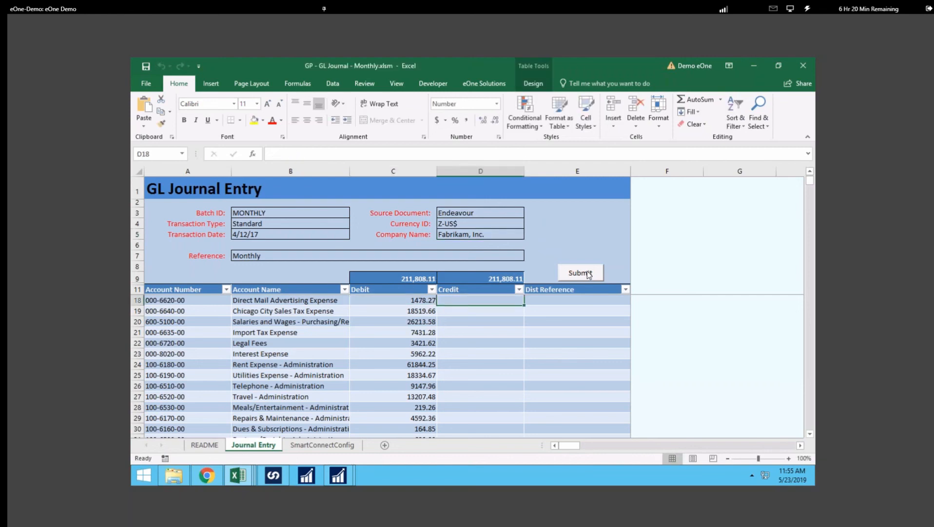
{"action": "left_click", "coordinate": [580, 273]}
{"action": "key", "text": "Return"}
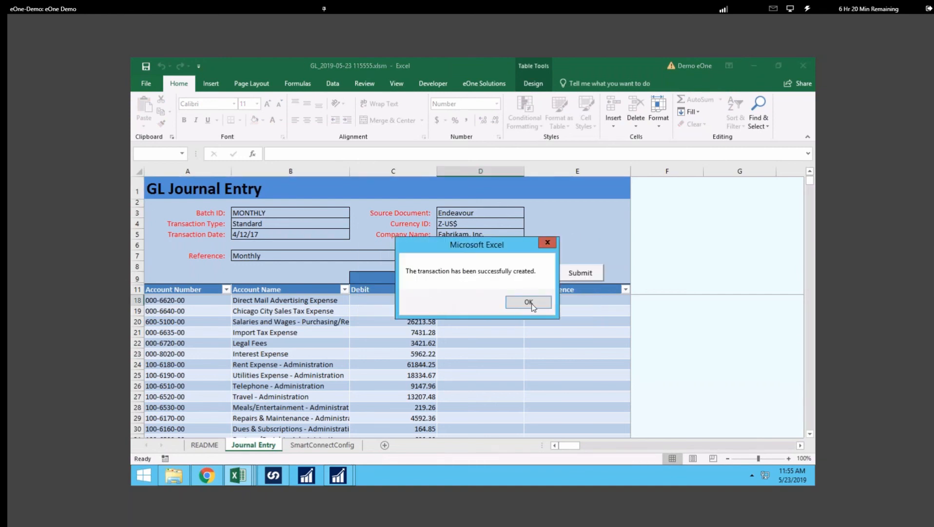
{"action": "left_click", "coordinate": [529, 302]}
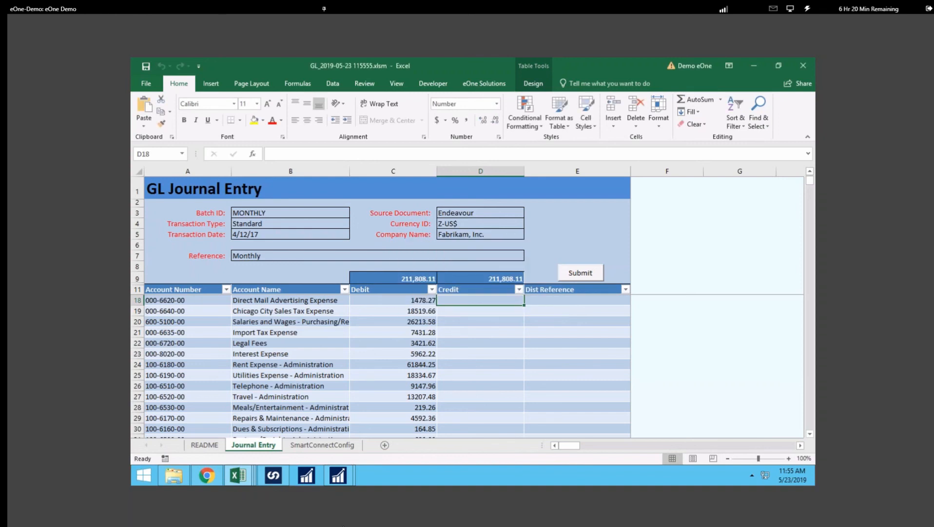
Step: Open general journal entry 3,496 in GP's Transaction Entry window
{"action": "mouse_move", "coordinate": [343, 480]}
{"action": "left_click", "coordinate": [292, 382]}
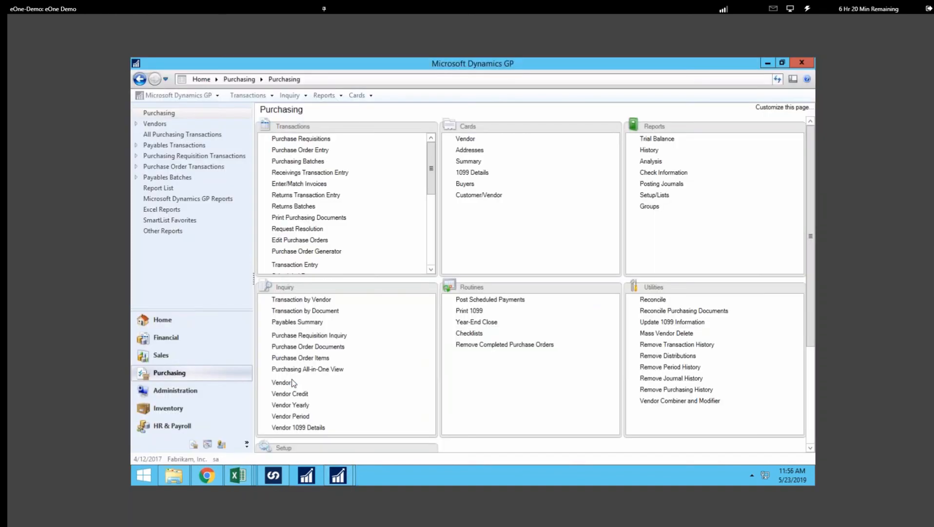
{"action": "left_click", "coordinate": [248, 95]}
{"action": "mouse_move", "coordinate": [293, 108]}
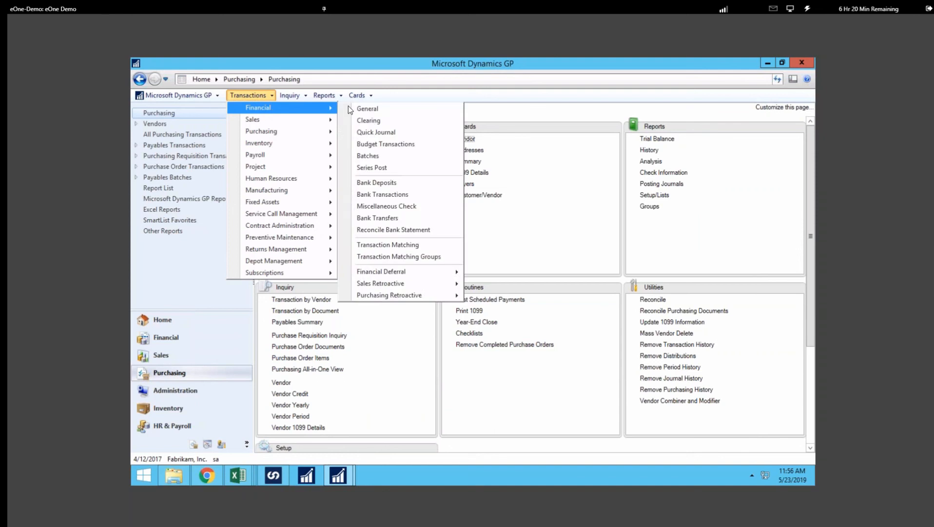
{"action": "left_click", "coordinate": [366, 109]}
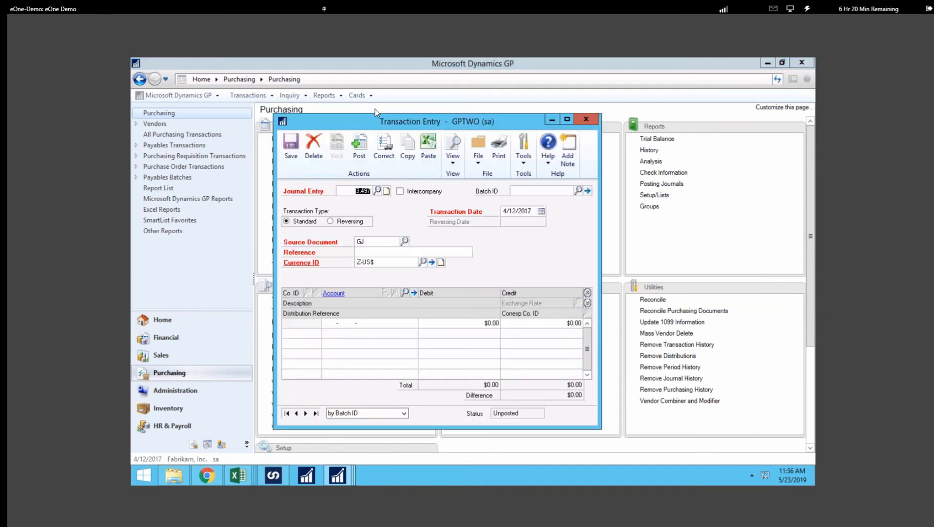
{"action": "left_click", "coordinate": [371, 191]}
{"action": "key", "text": "BackSpace"}
{"action": "type", "text": "6"}
{"action": "key", "text": "Tab"}
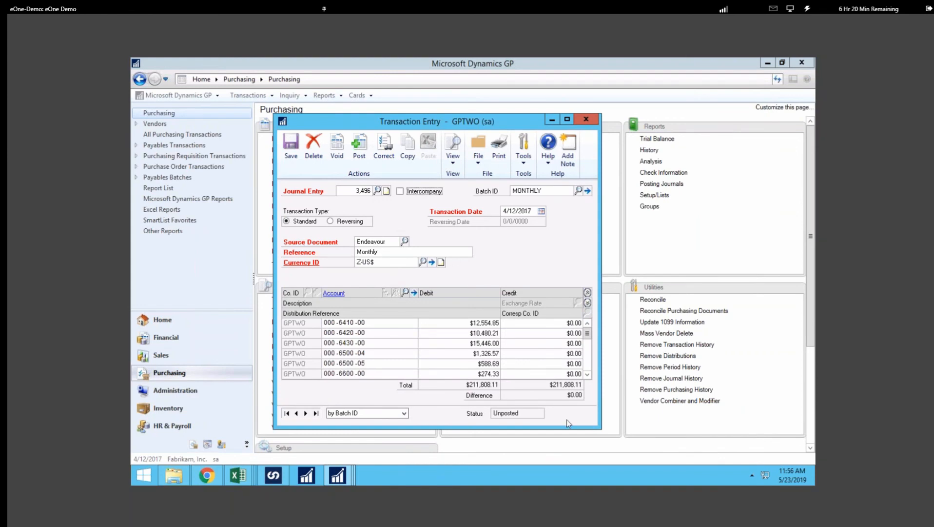
Step: Review the distribution line descriptions down to the Cash - Operating Account line
{"action": "left_click", "coordinate": [587, 302]}
{"action": "left_click", "coordinate": [587, 376]}
{"action": "left_click", "coordinate": [587, 376]}
{"action": "left_click", "coordinate": [587, 377]}
{"action": "left_click", "coordinate": [587, 377]}
{"action": "left_click", "coordinate": [587, 375]}
{"action": "left_click", "coordinate": [587, 376]}
{"action": "left_click", "coordinate": [587, 376]}
{"action": "left_click", "coordinate": [587, 375]}
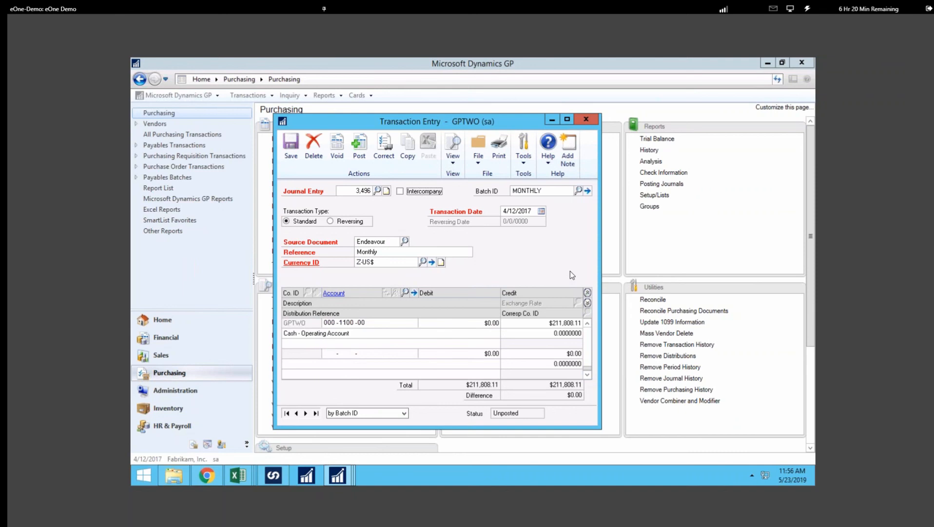